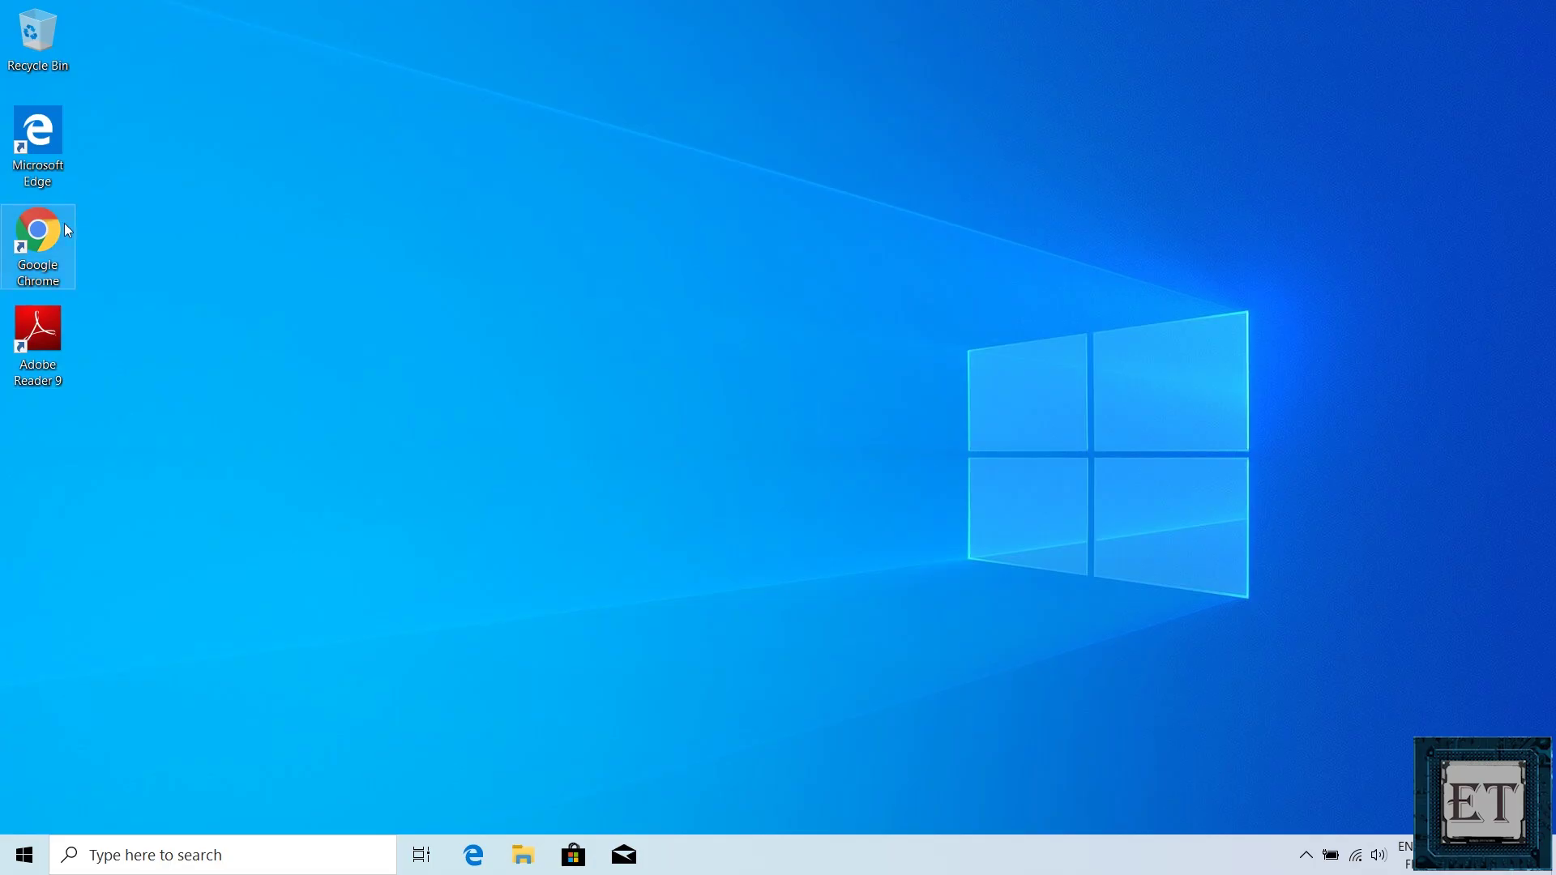
Launch Google Chrome from its desktop shortcut to reach the Welcome to Chrome page
double_click(67, 229)
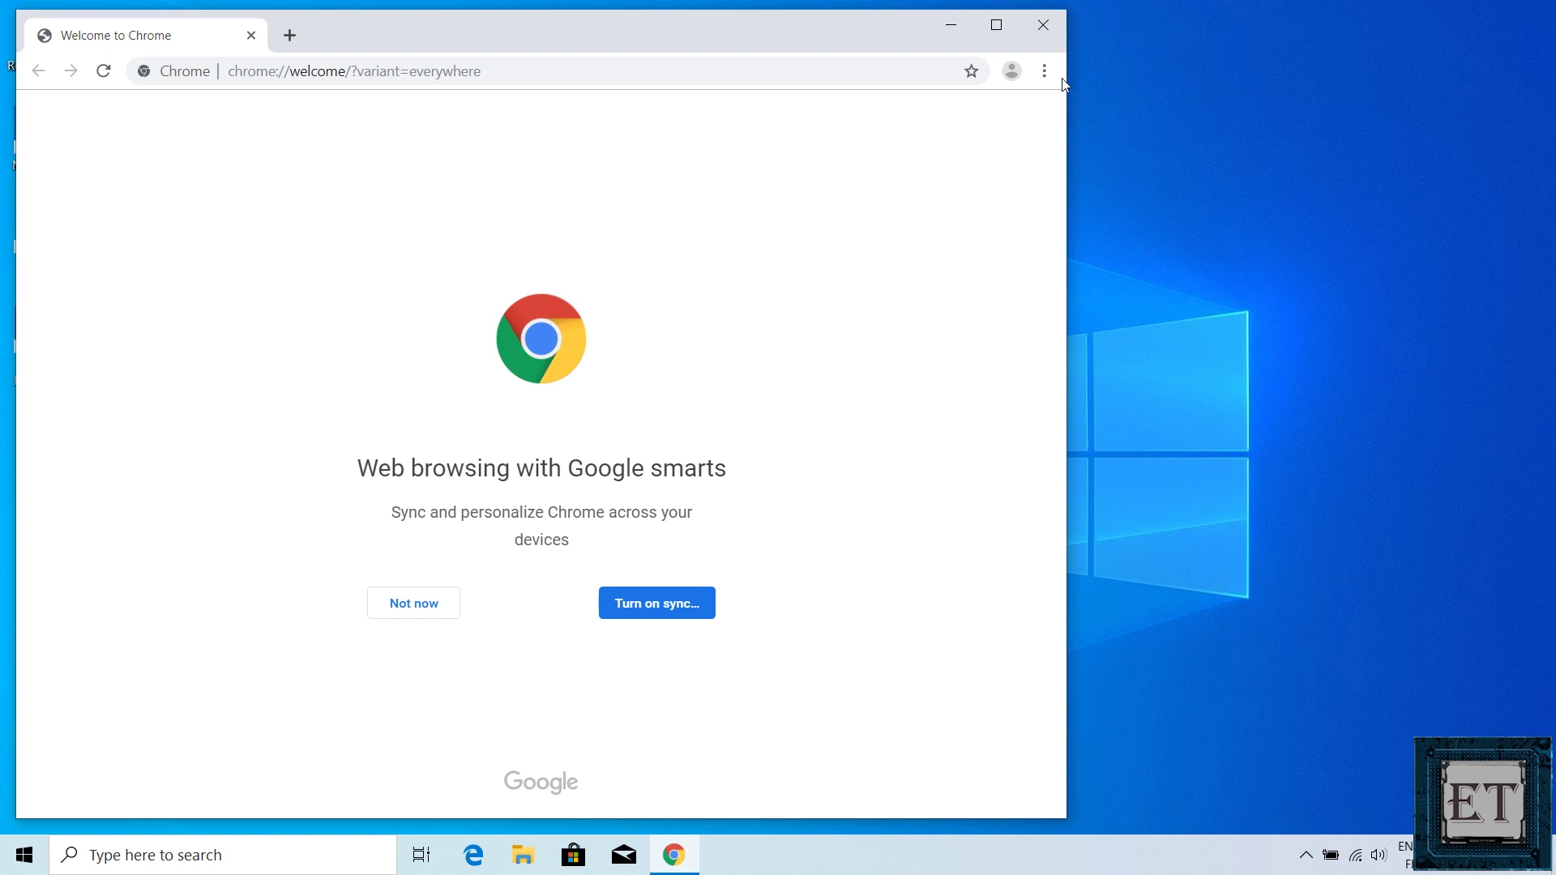
Search 'minitool partition wizard free', download pw11-free.exe from partitionwizard.com, and run the installer
click(1000, 28)
click(883, 61)
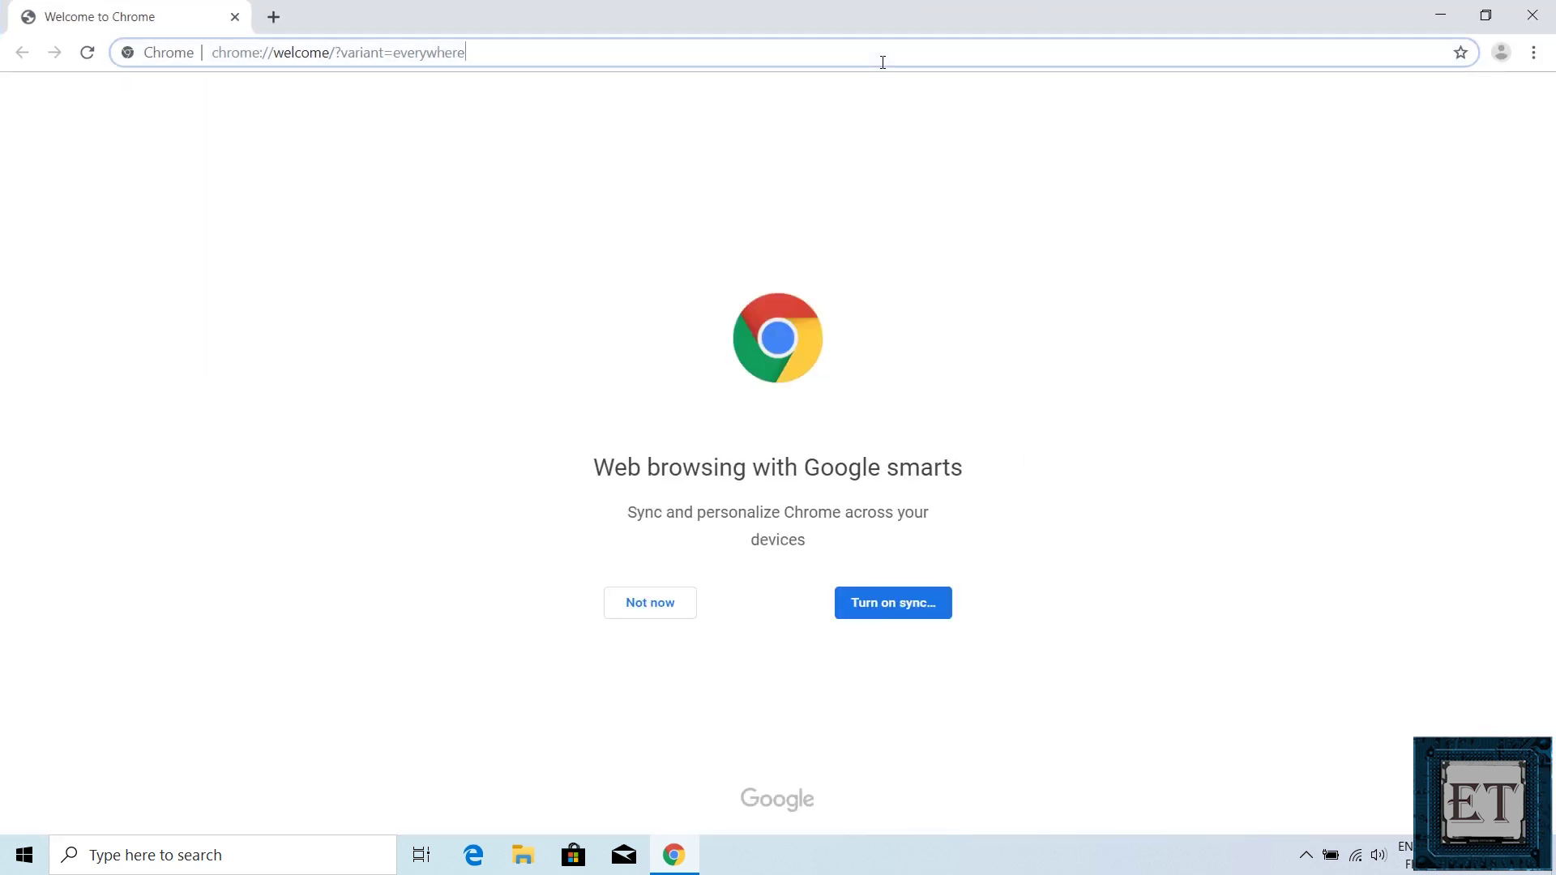
text(minitool p)
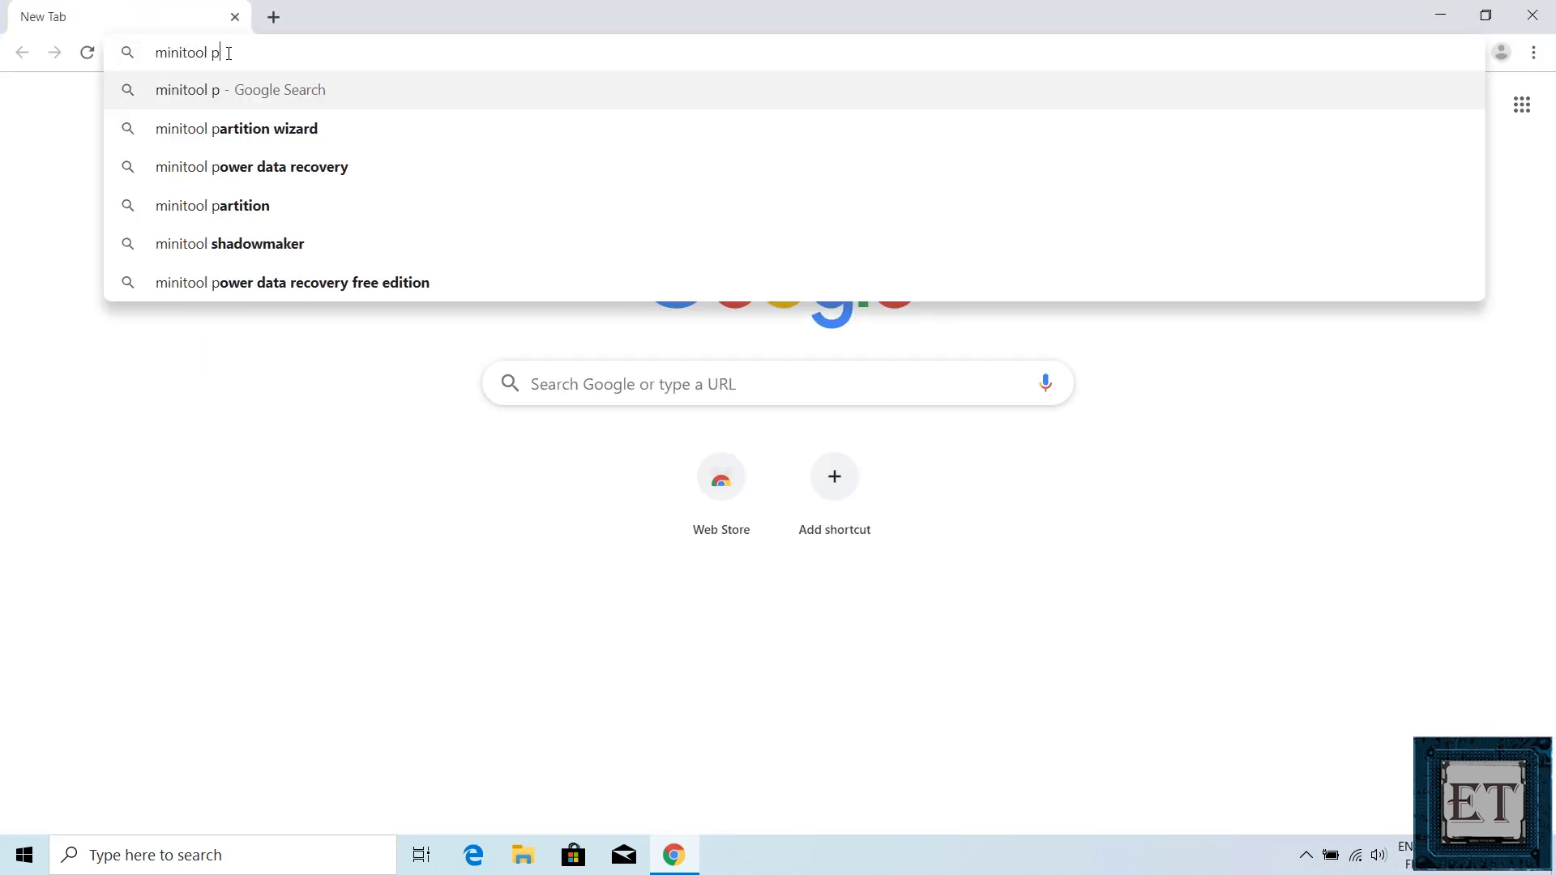
text(artition wizard free)
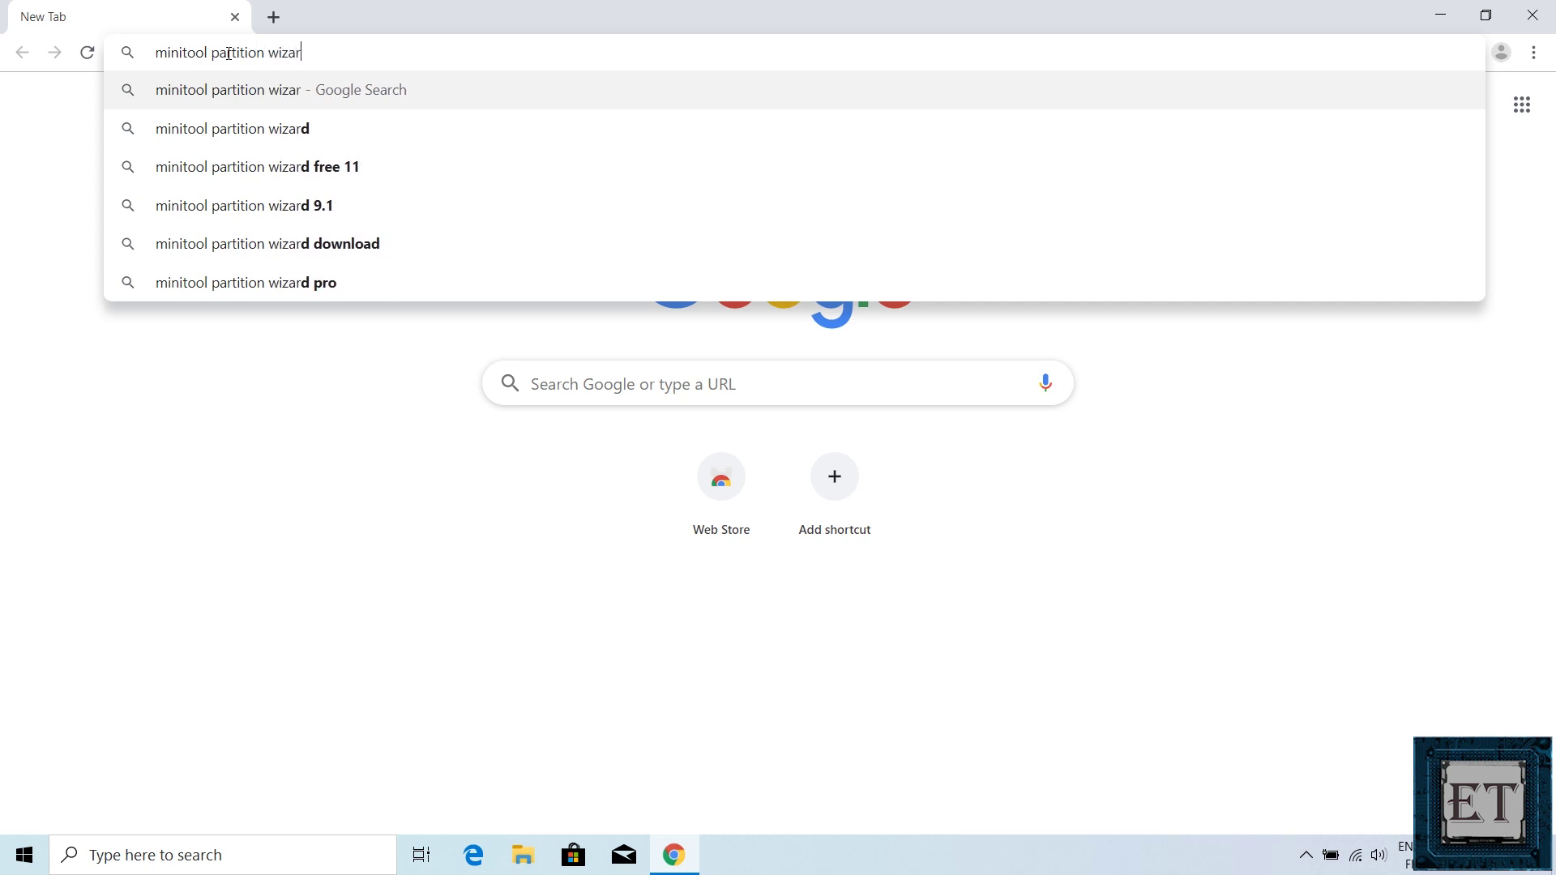
key(Return)
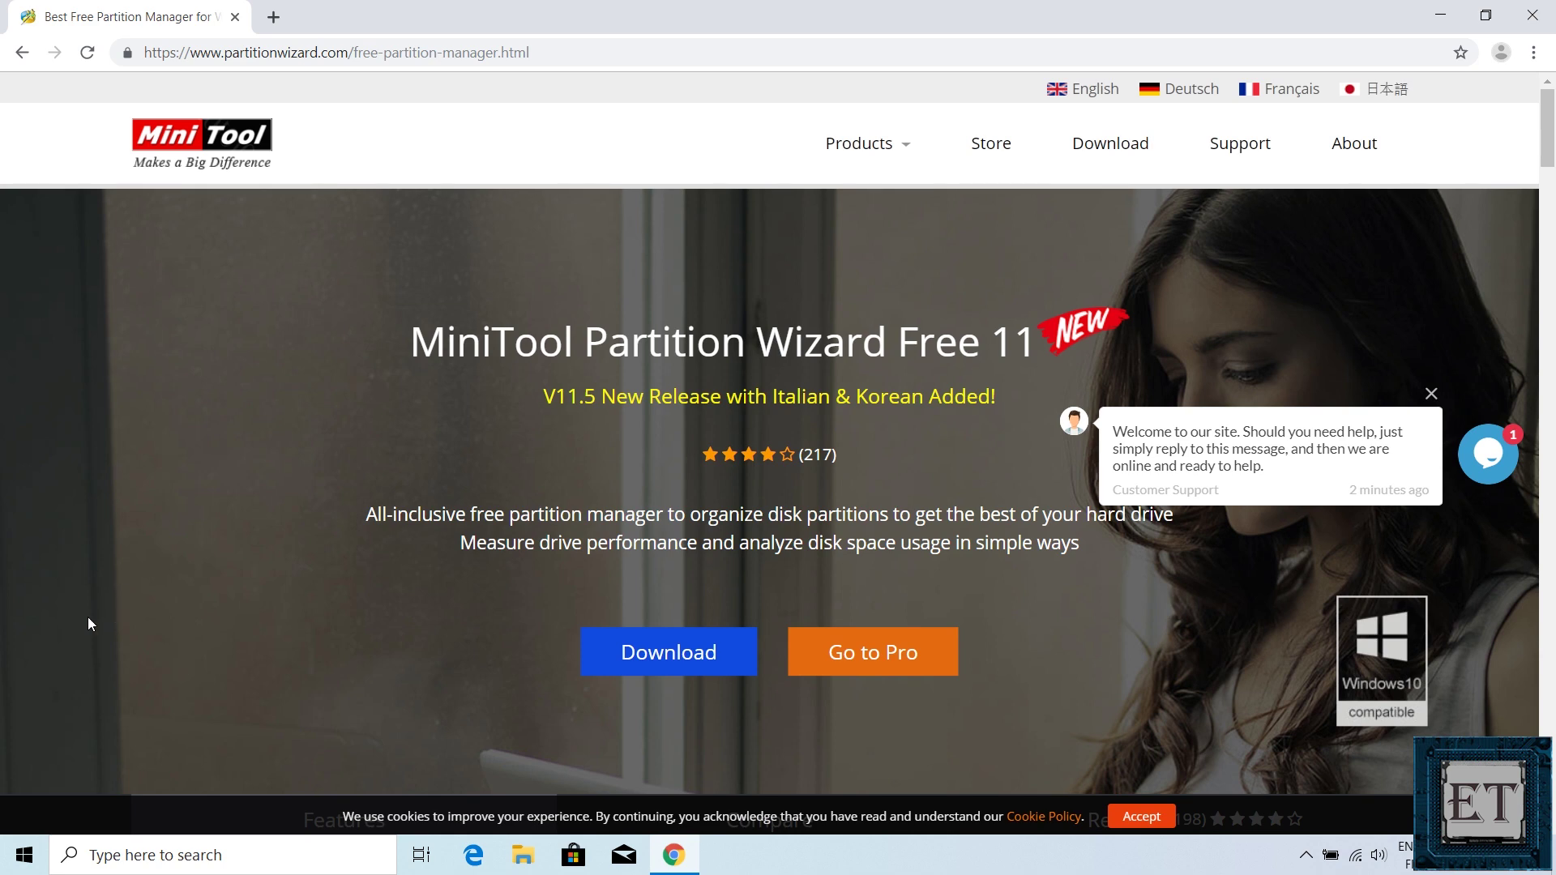
click(640, 644)
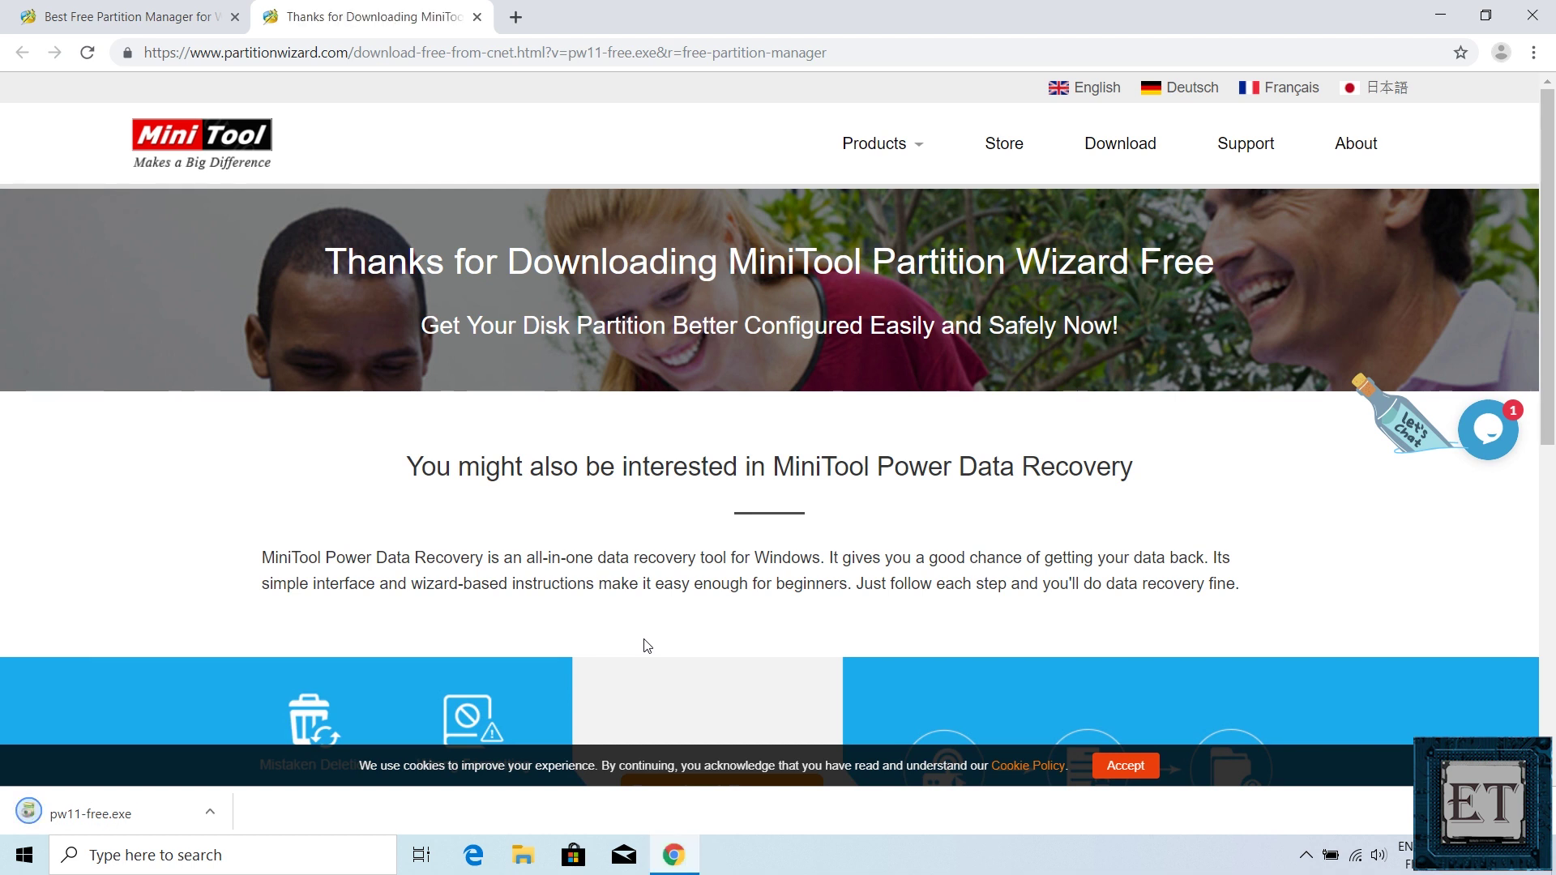
click(94, 814)
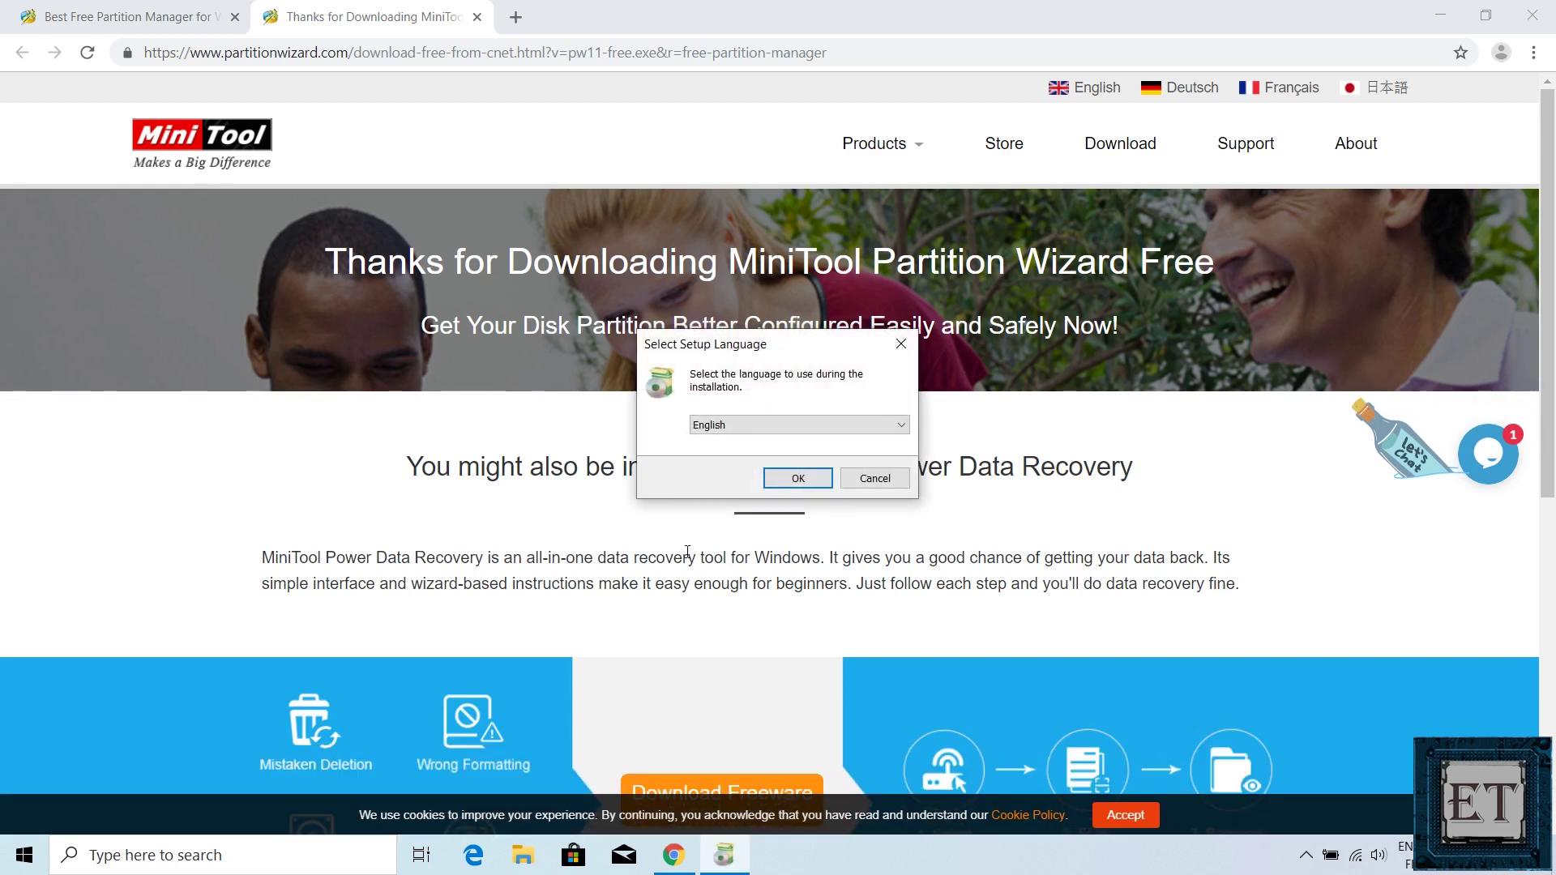
Start MiniTool Partition Wizard setup with English as the setup language
click(747, 427)
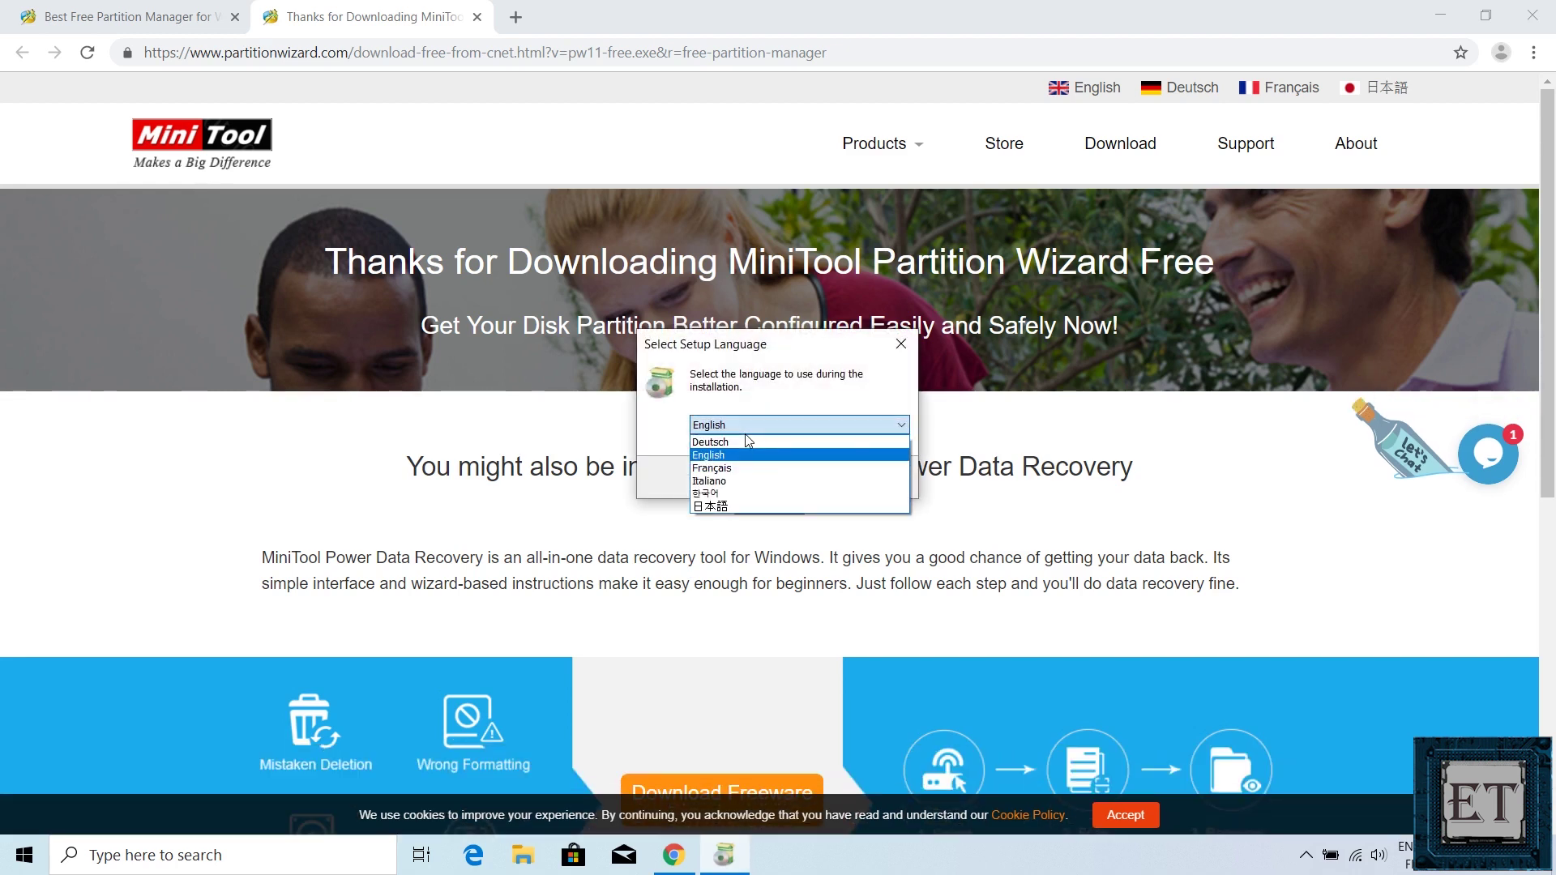
click(765, 426)
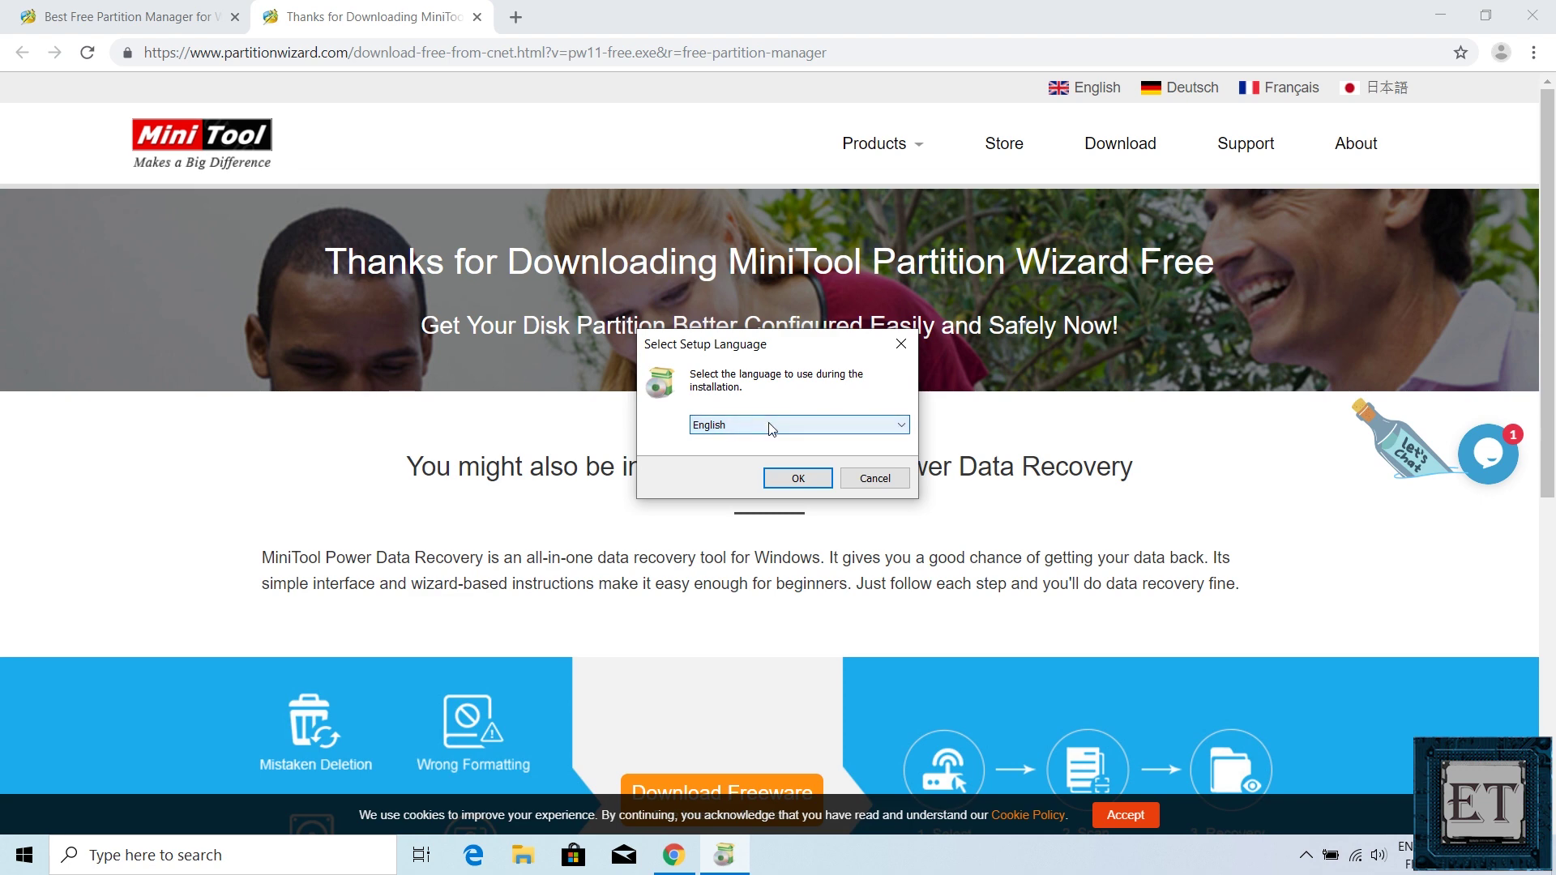
click(797, 478)
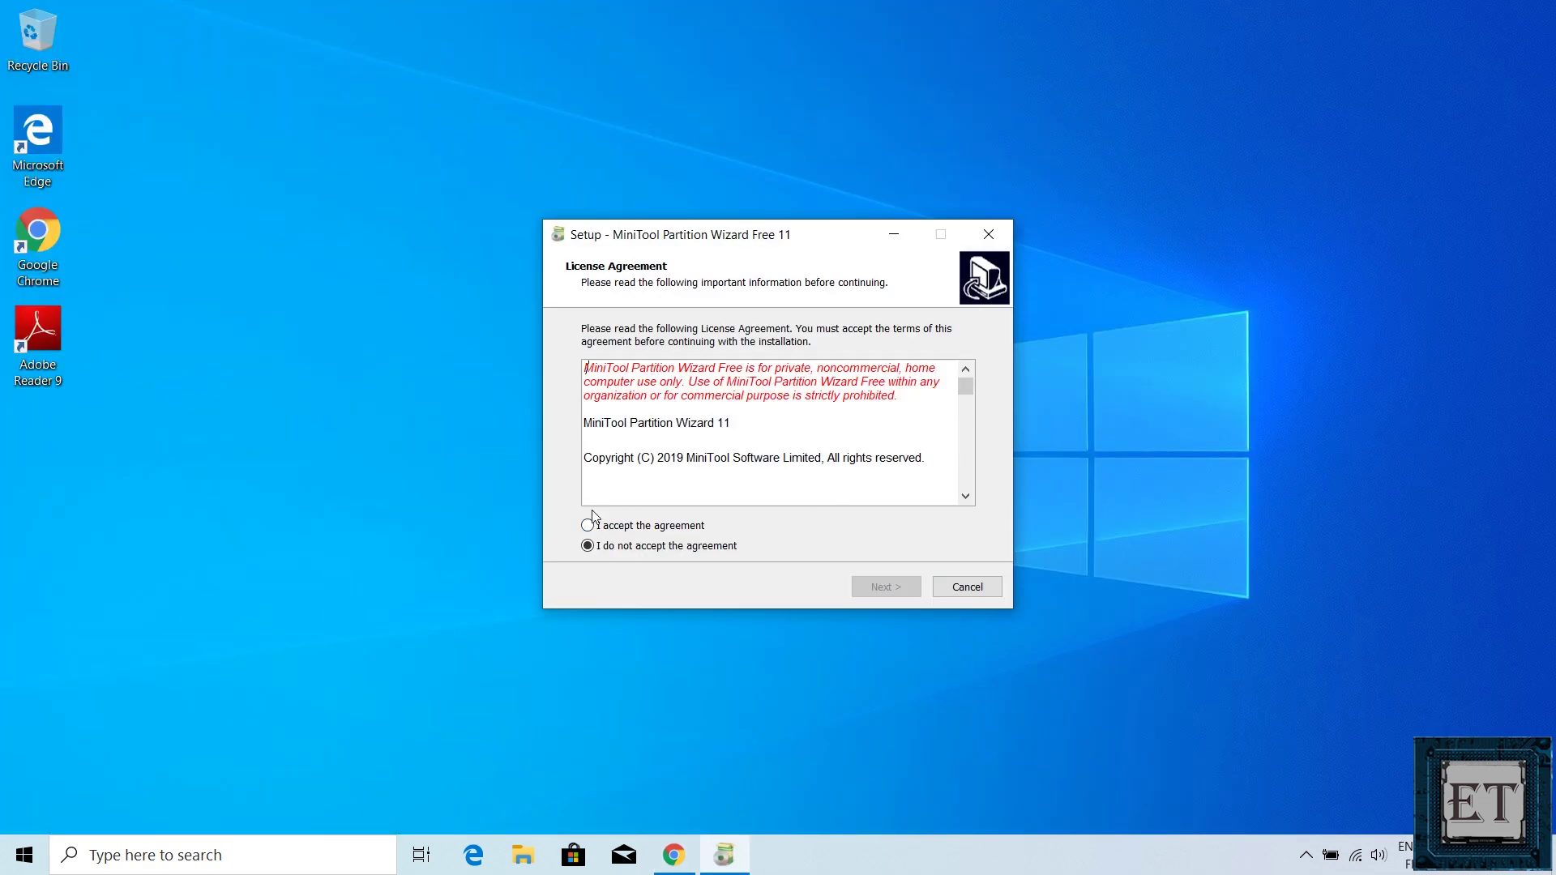
Install with default folders and desktop shortcut, decline McAfee WebAdvisor, and launch the program
click(886, 586)
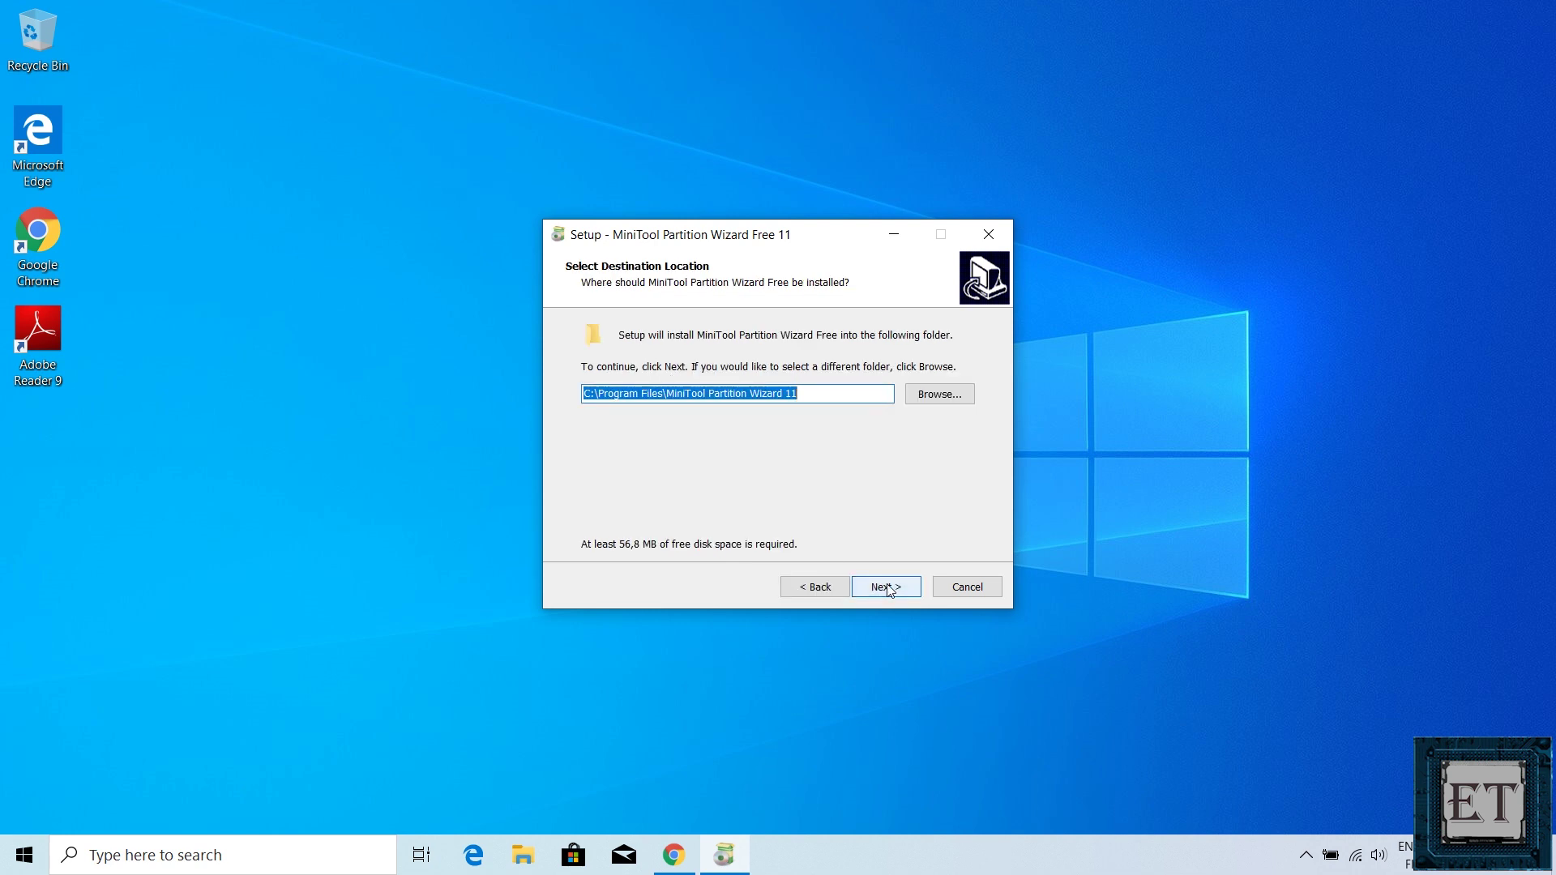
click(886, 587)
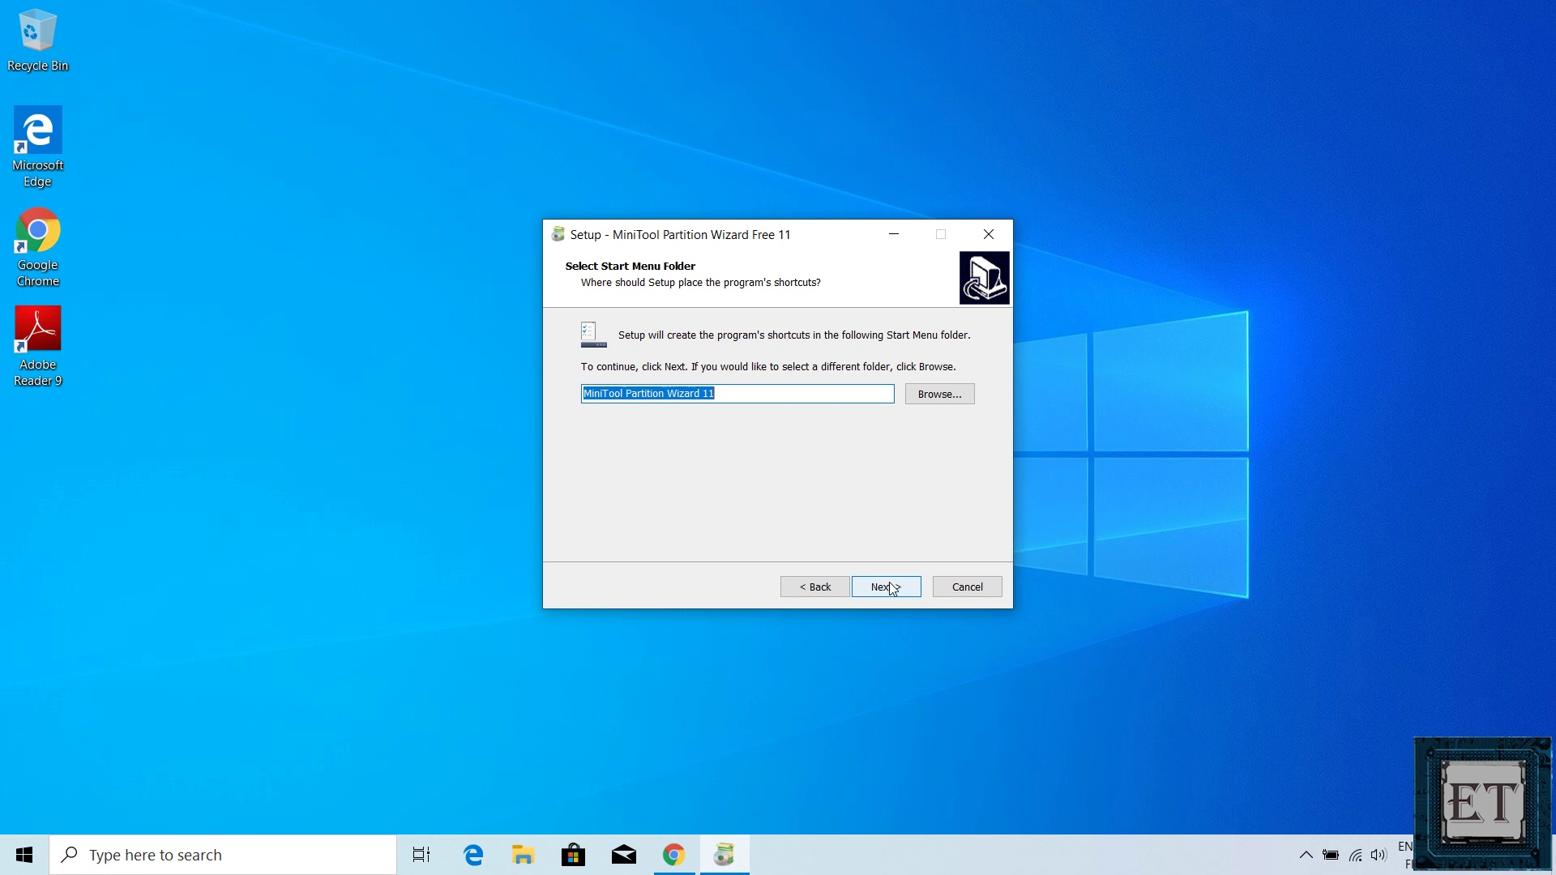
click(892, 589)
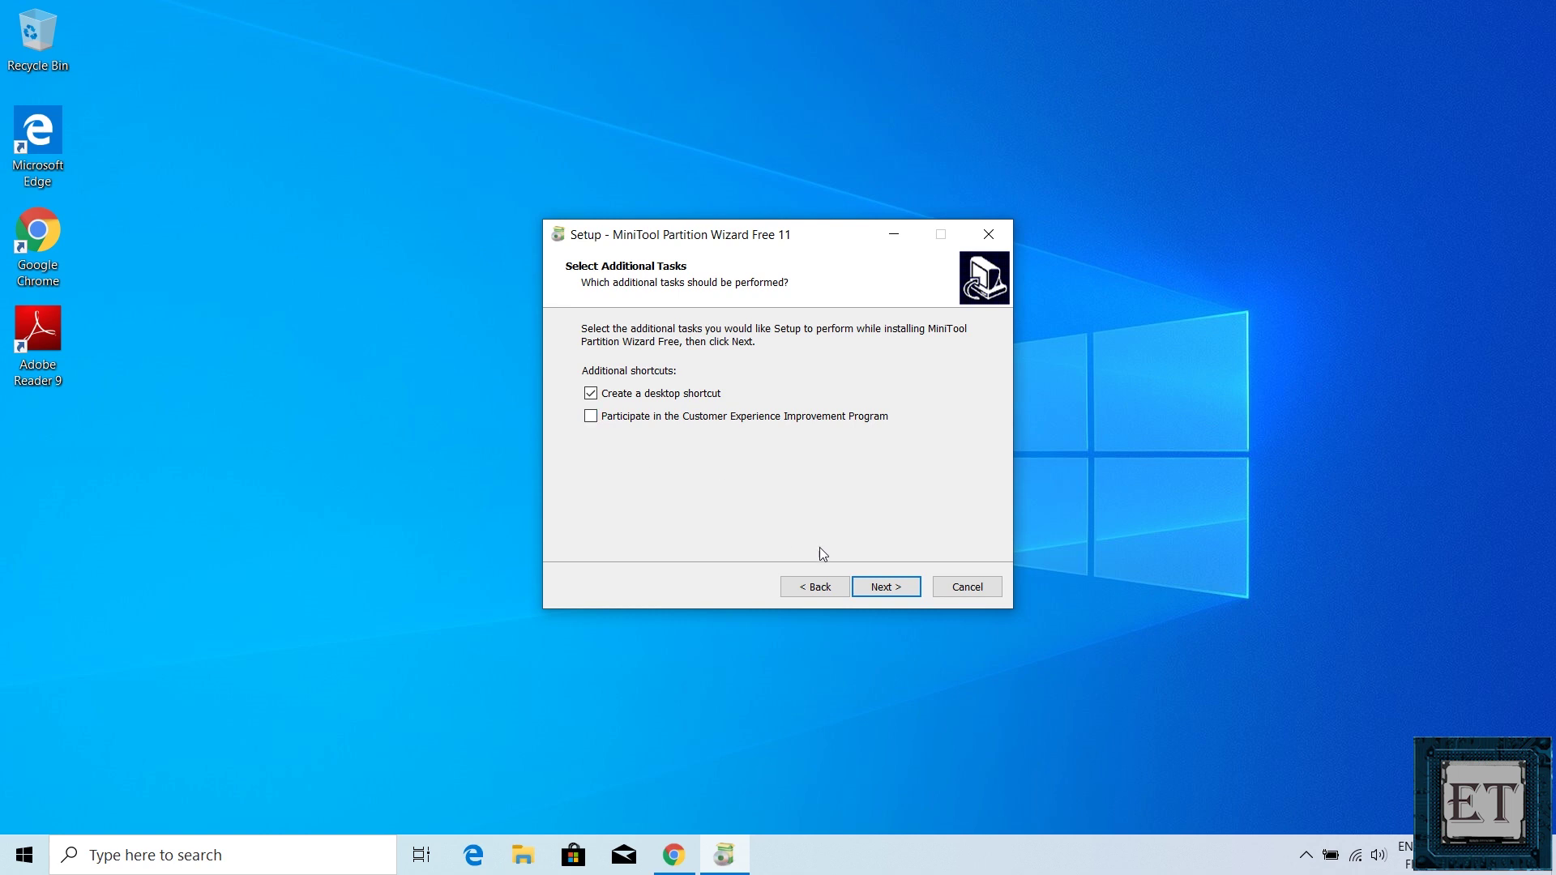
click(873, 591)
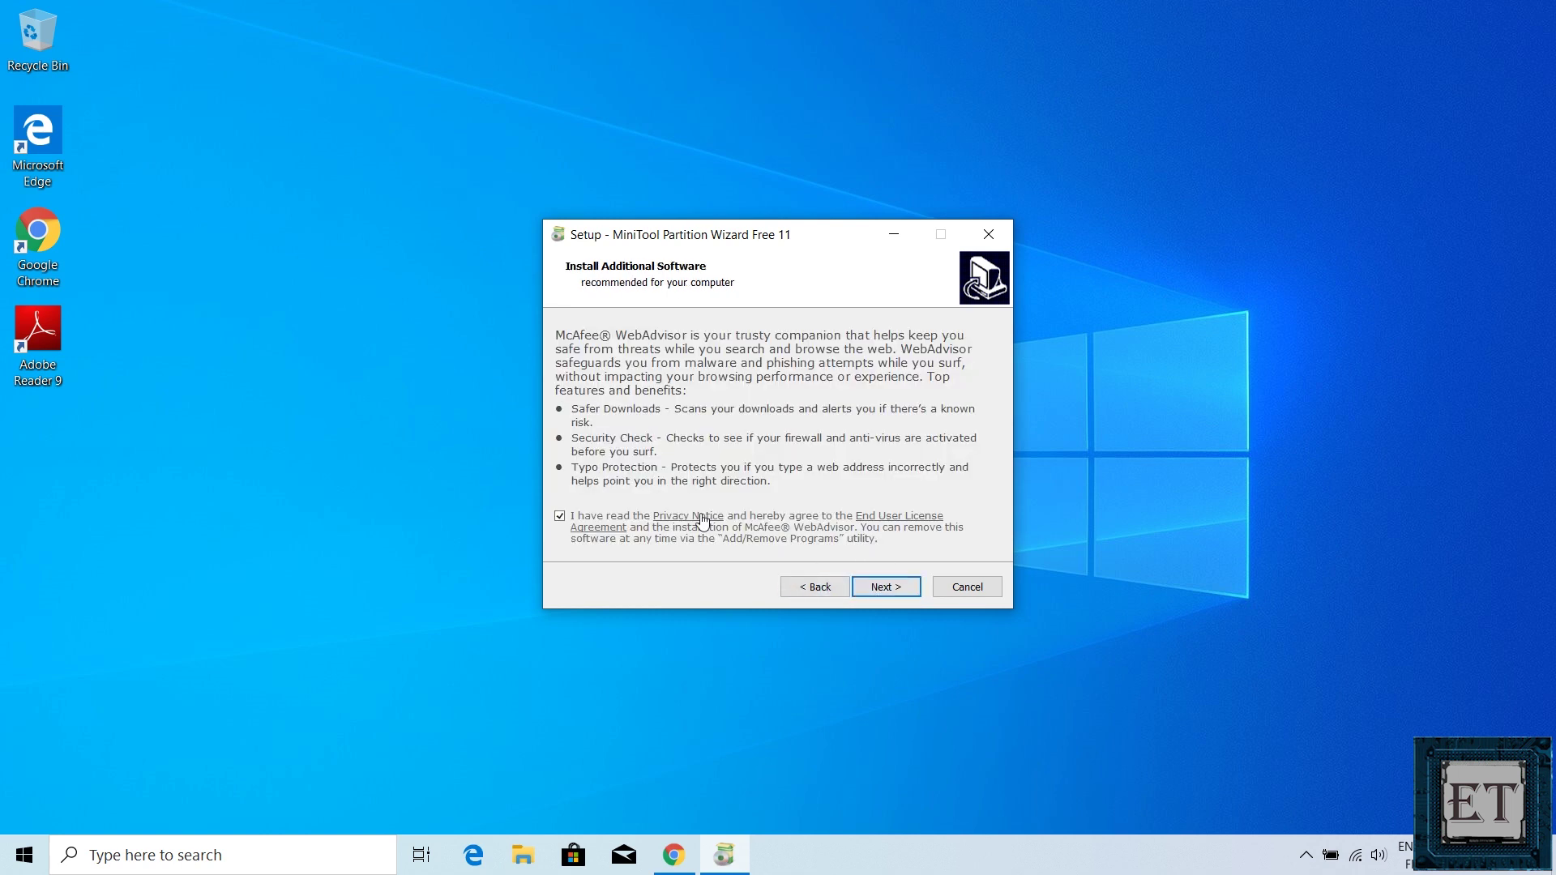
click(560, 516)
click(882, 586)
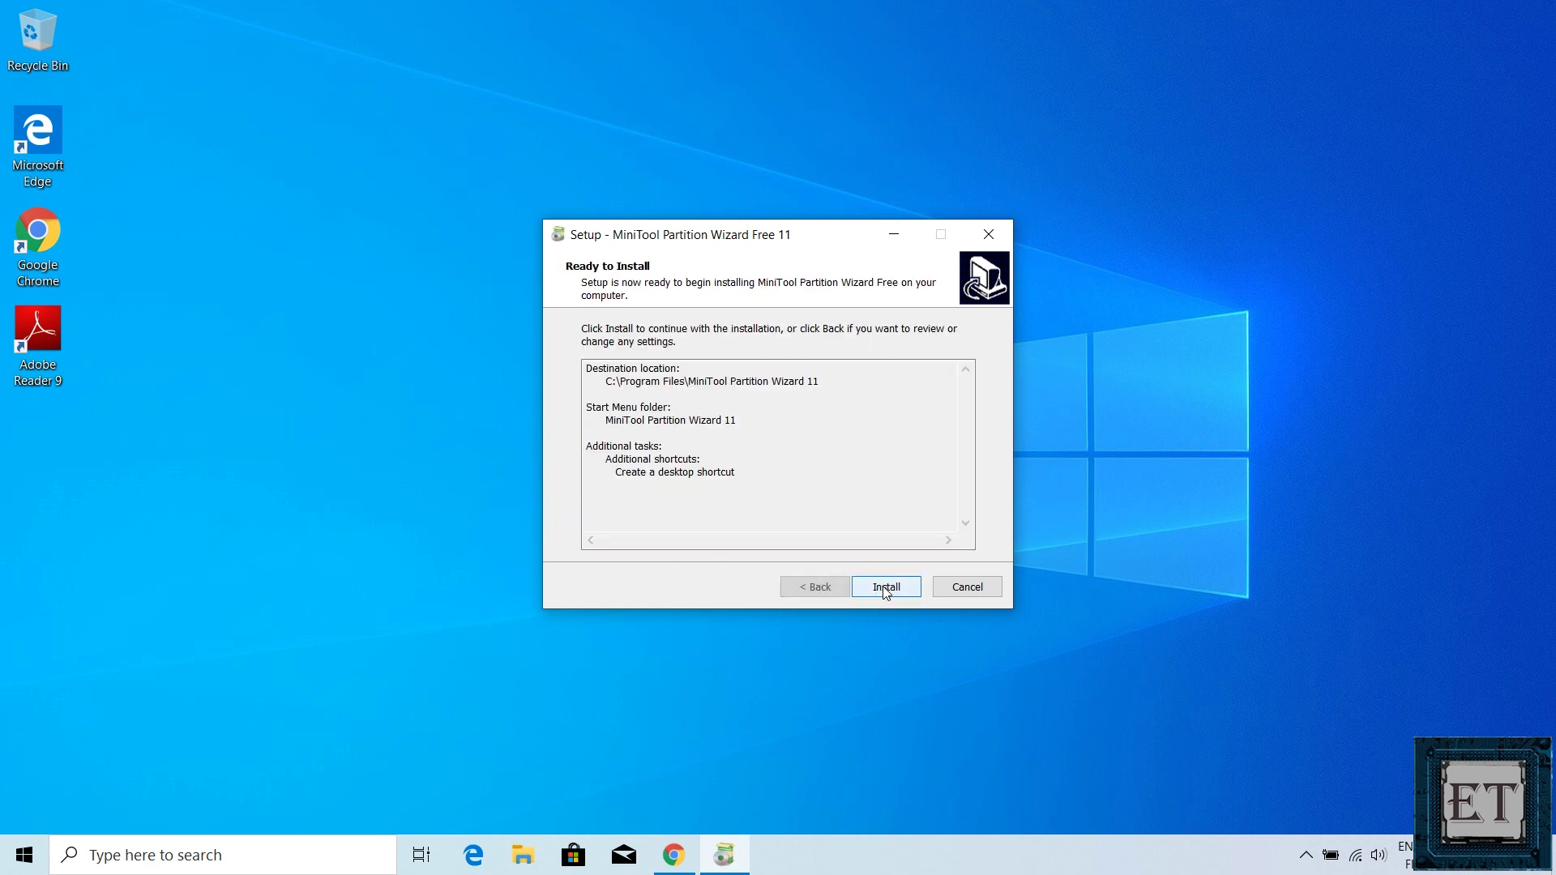
click(884, 586)
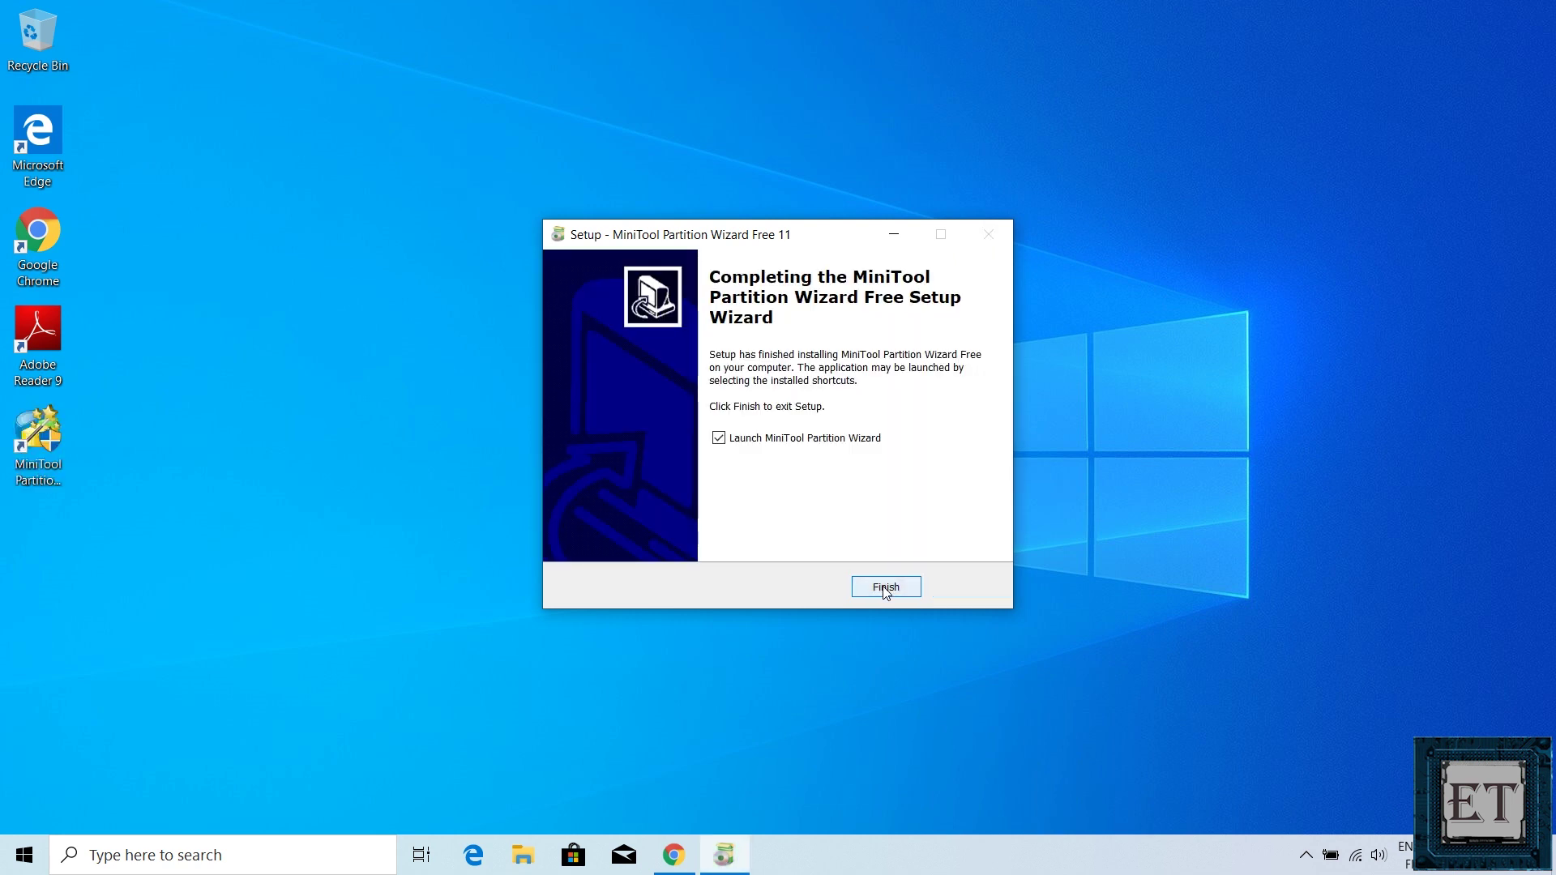
click(886, 590)
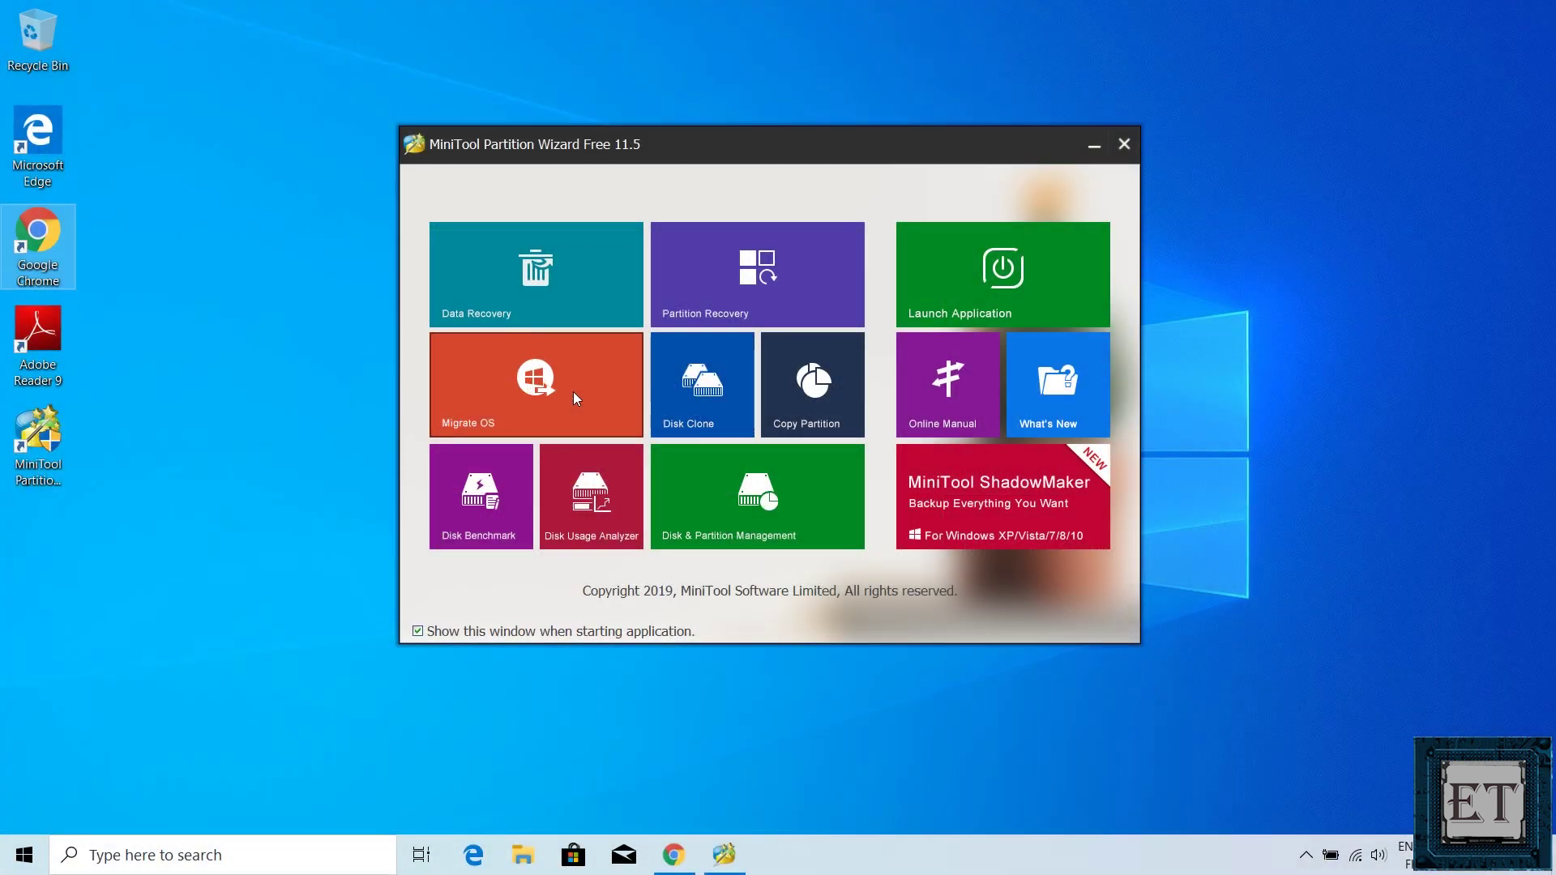
Choose the Migrate OS tile in the Partition Wizard launcher
click(496, 388)
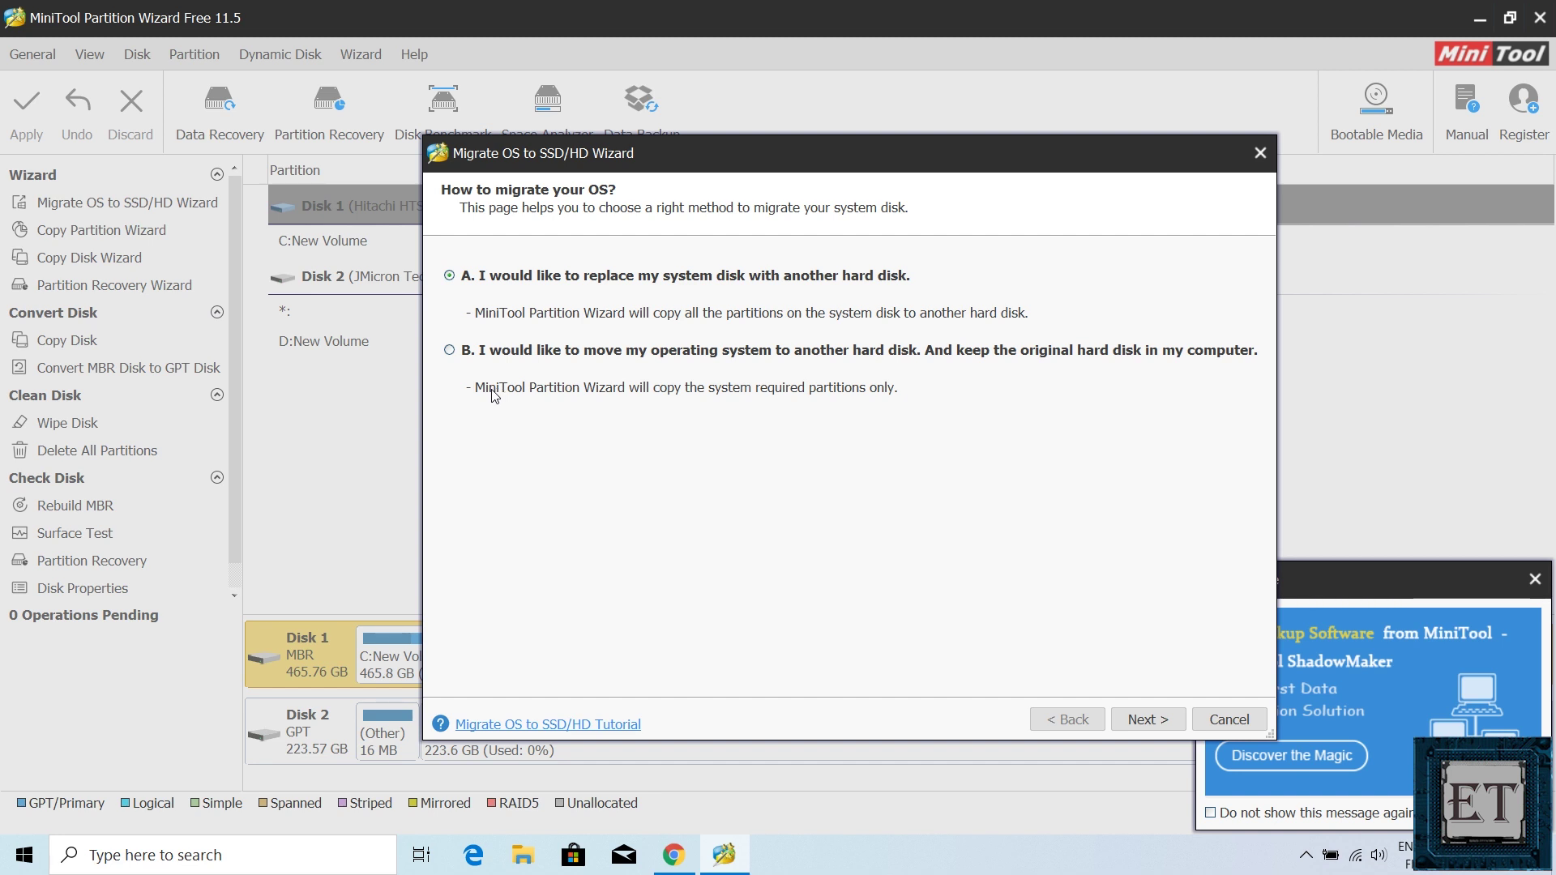
Pick option B, target Disk 2, accept the erase warning, and keep Fit partitions to entire disk
click(450, 350)
click(1146, 722)
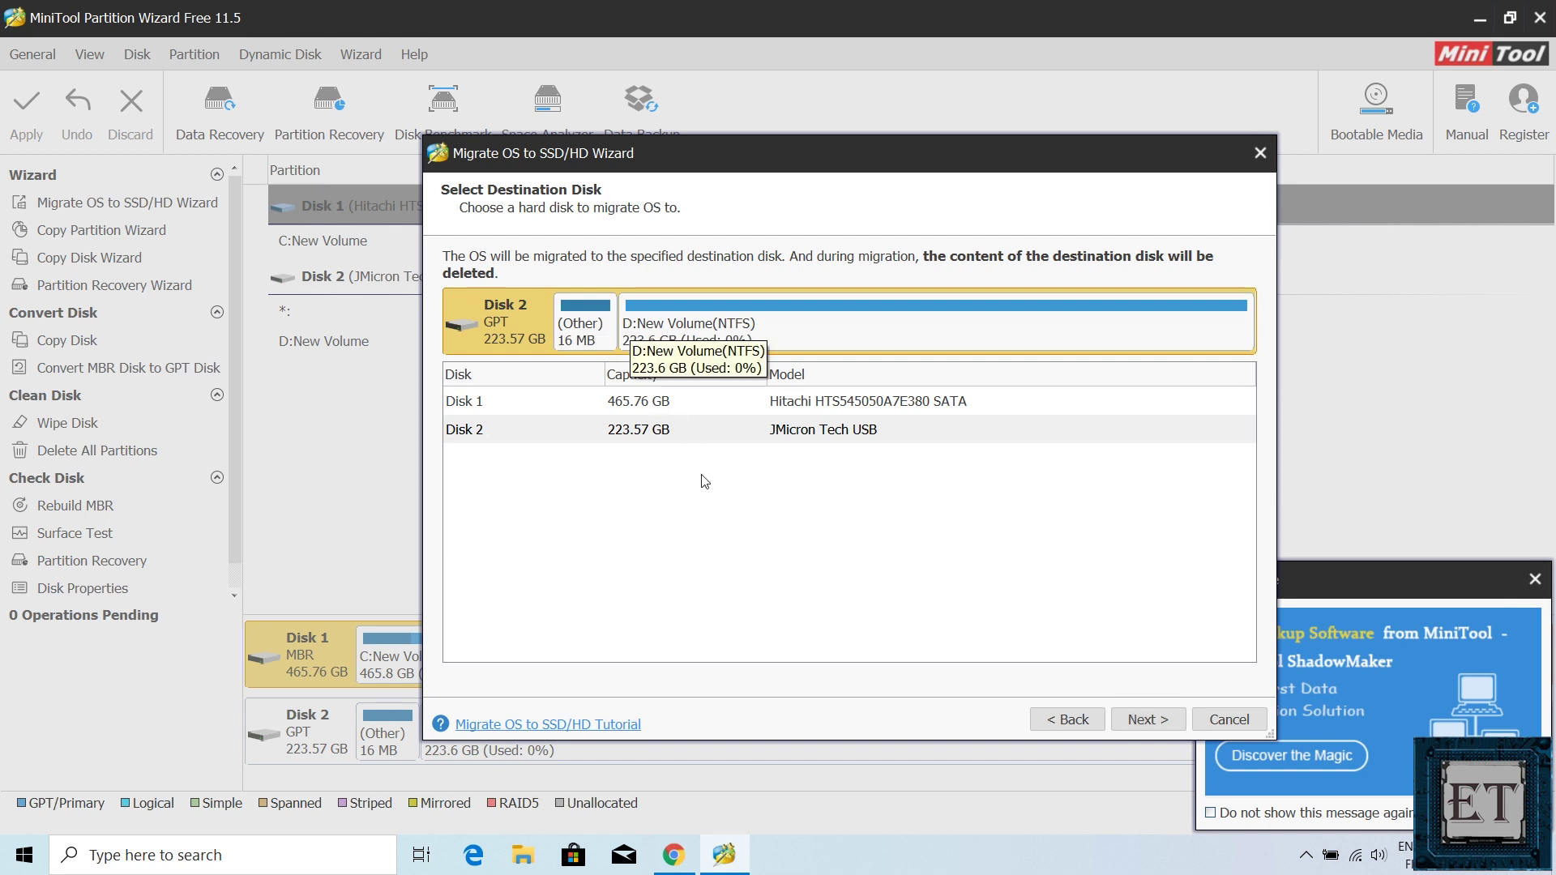
click(704, 437)
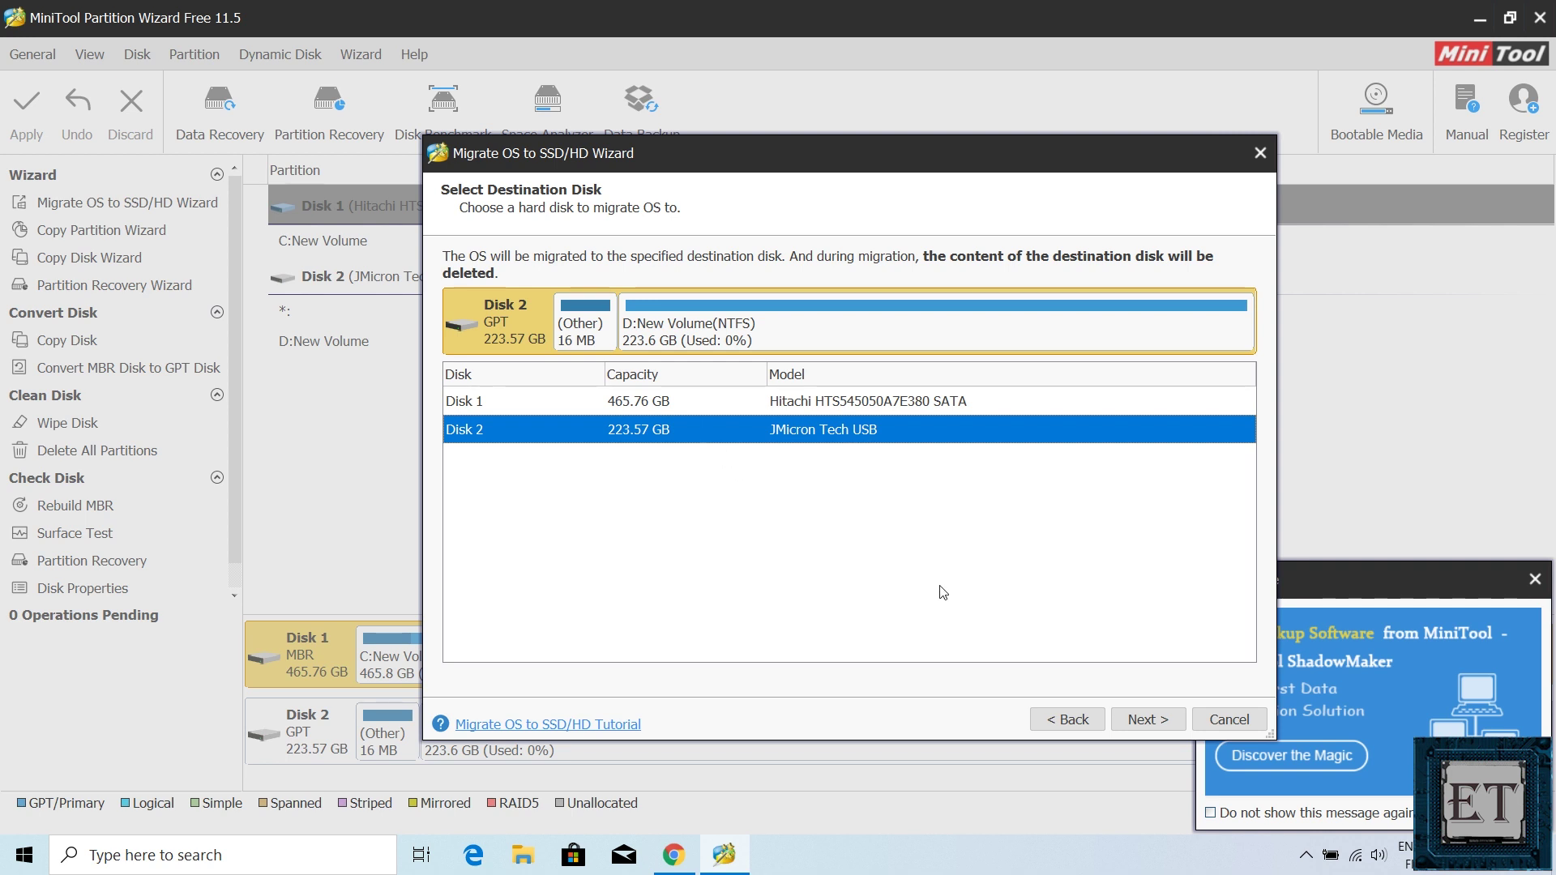
click(1149, 722)
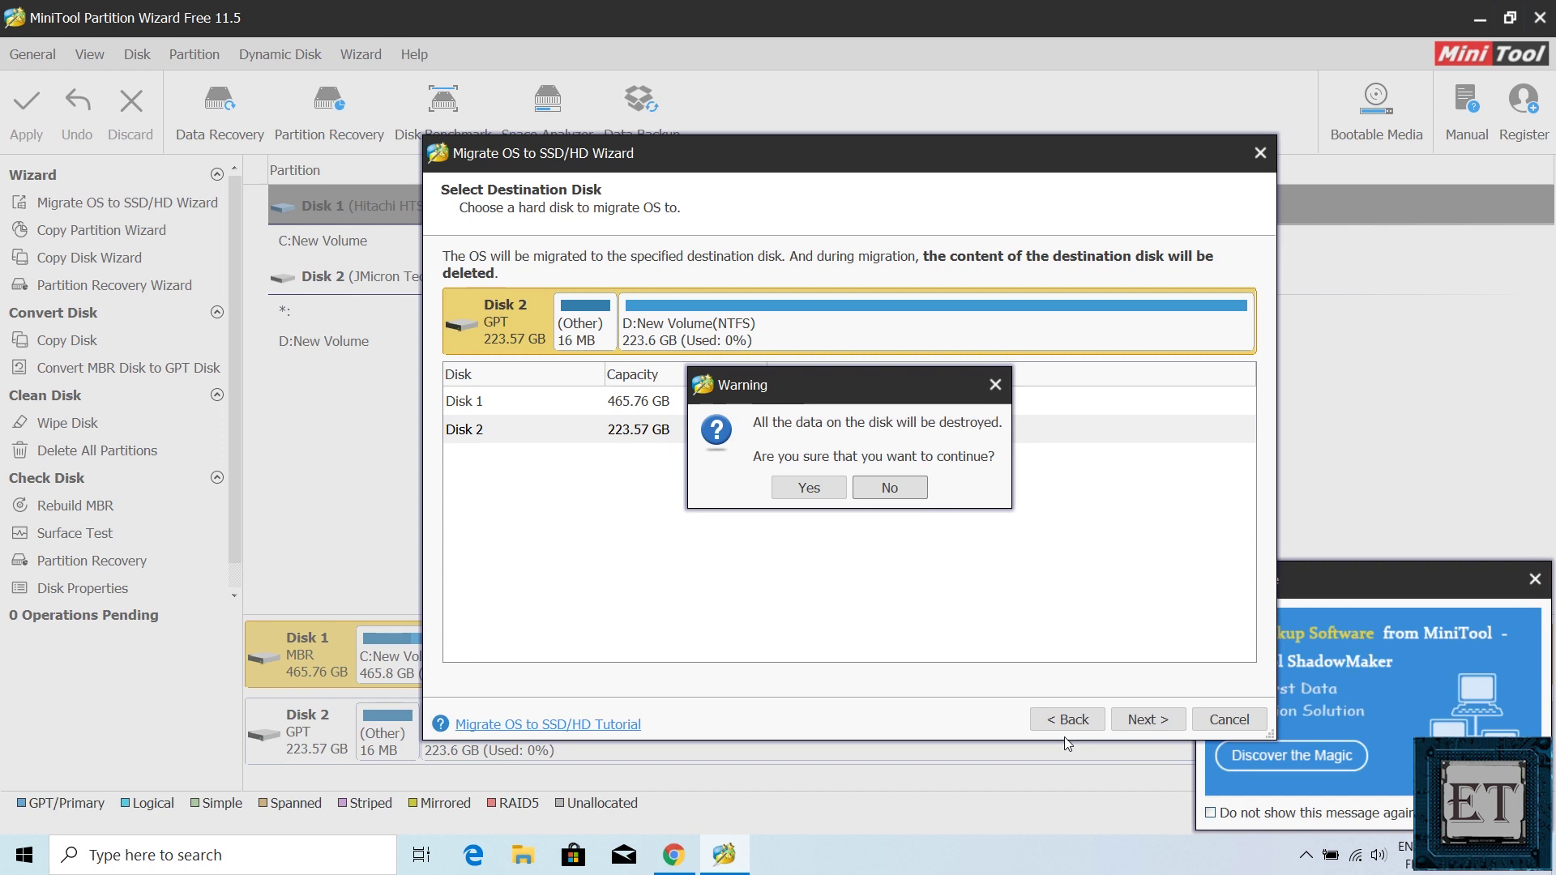
click(810, 487)
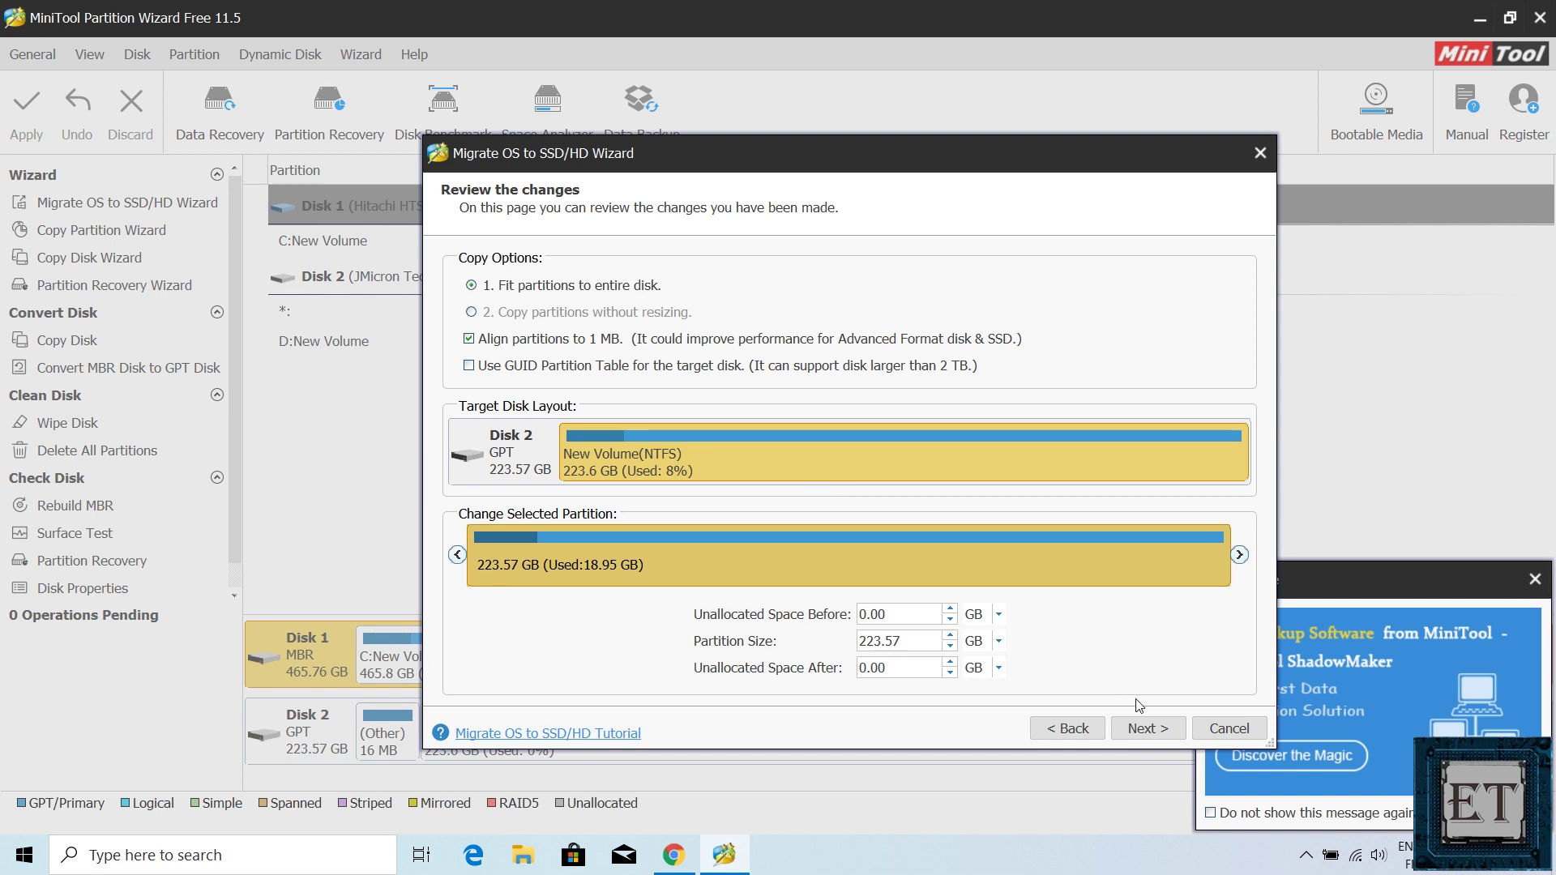
click(1151, 729)
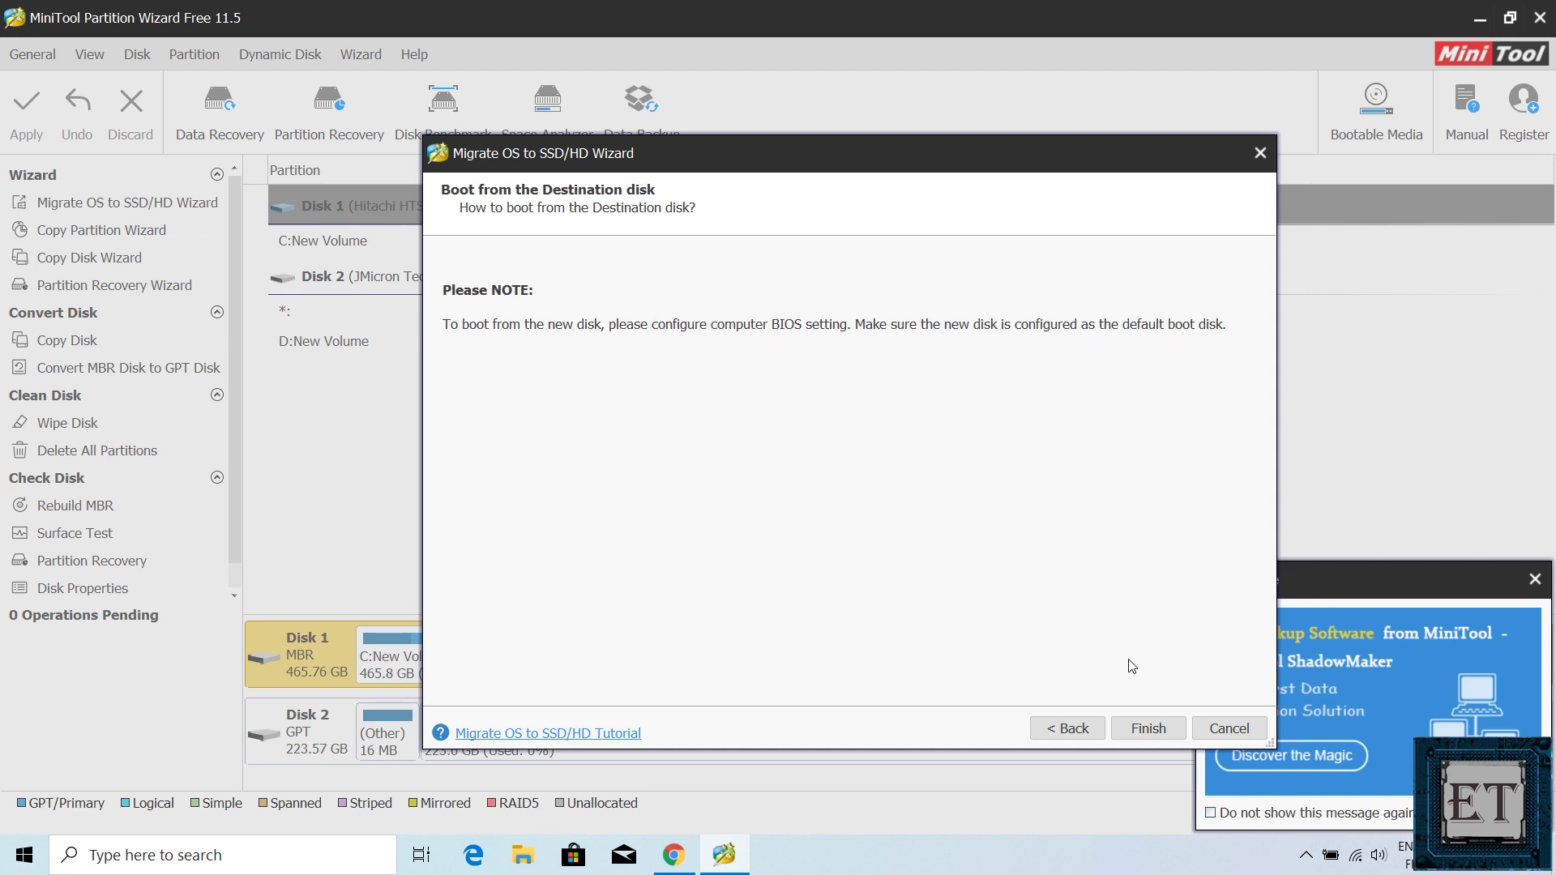
click(1146, 728)
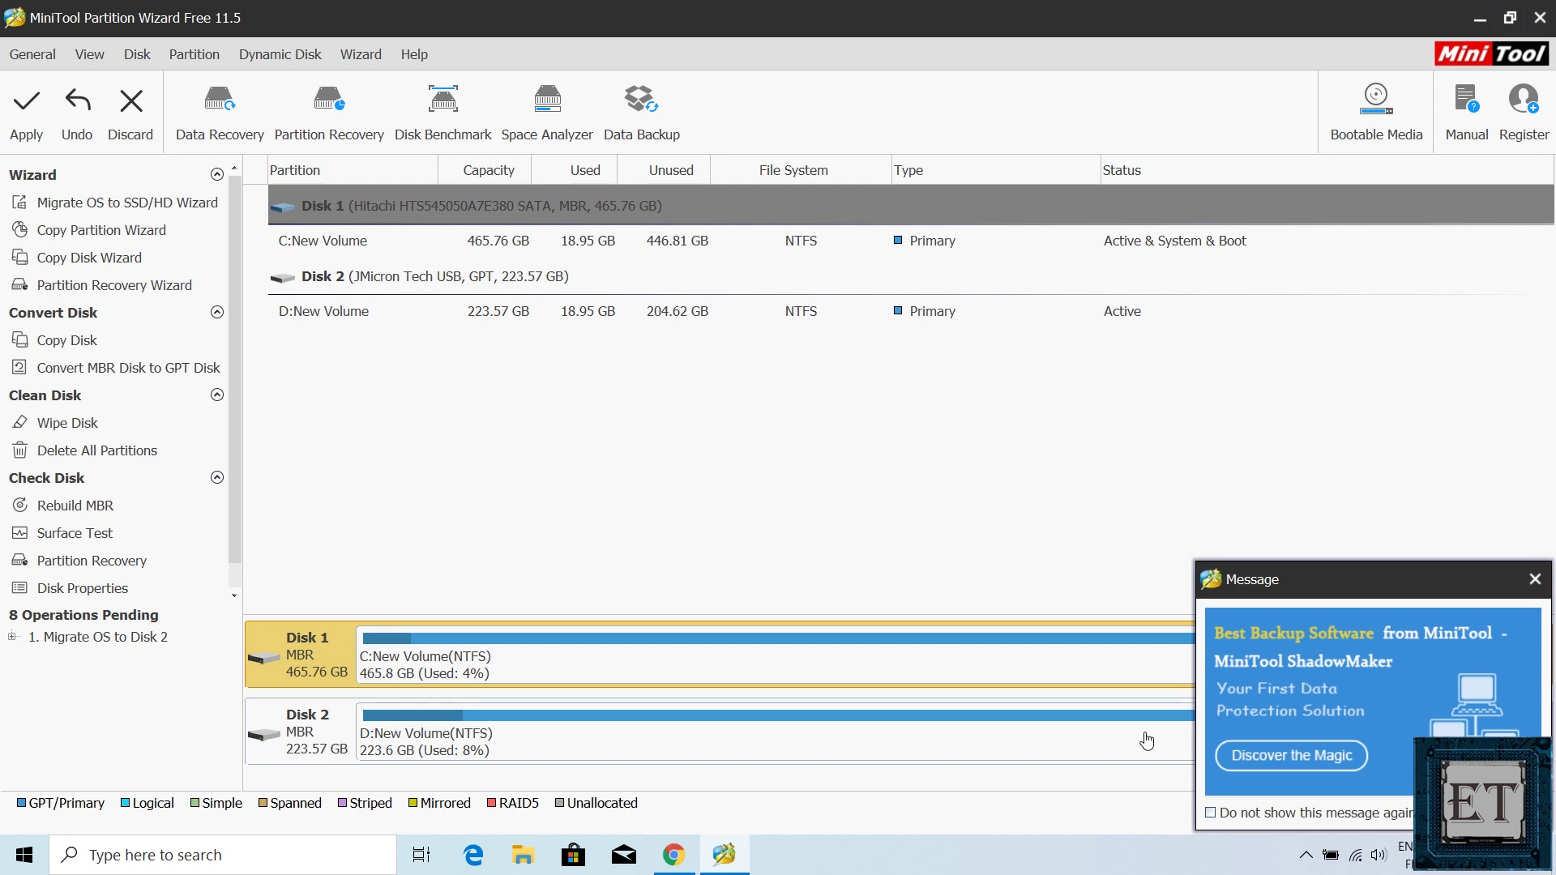
Apply the pending Migrate OS to Disk 2 operation and confirm the Apply Changes prompt
click(27, 113)
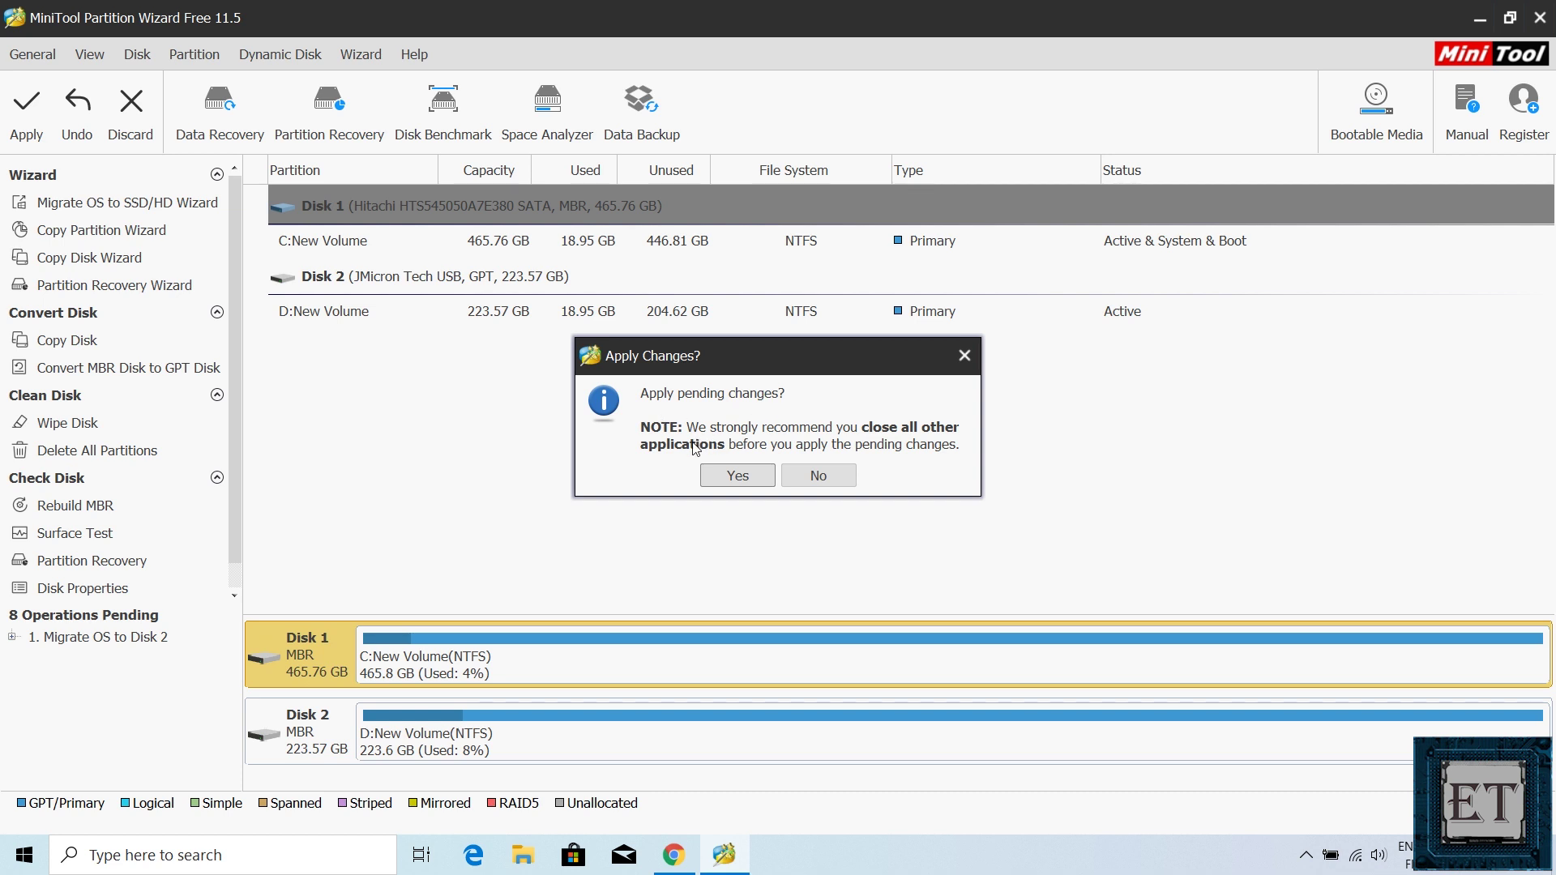
click(751, 478)
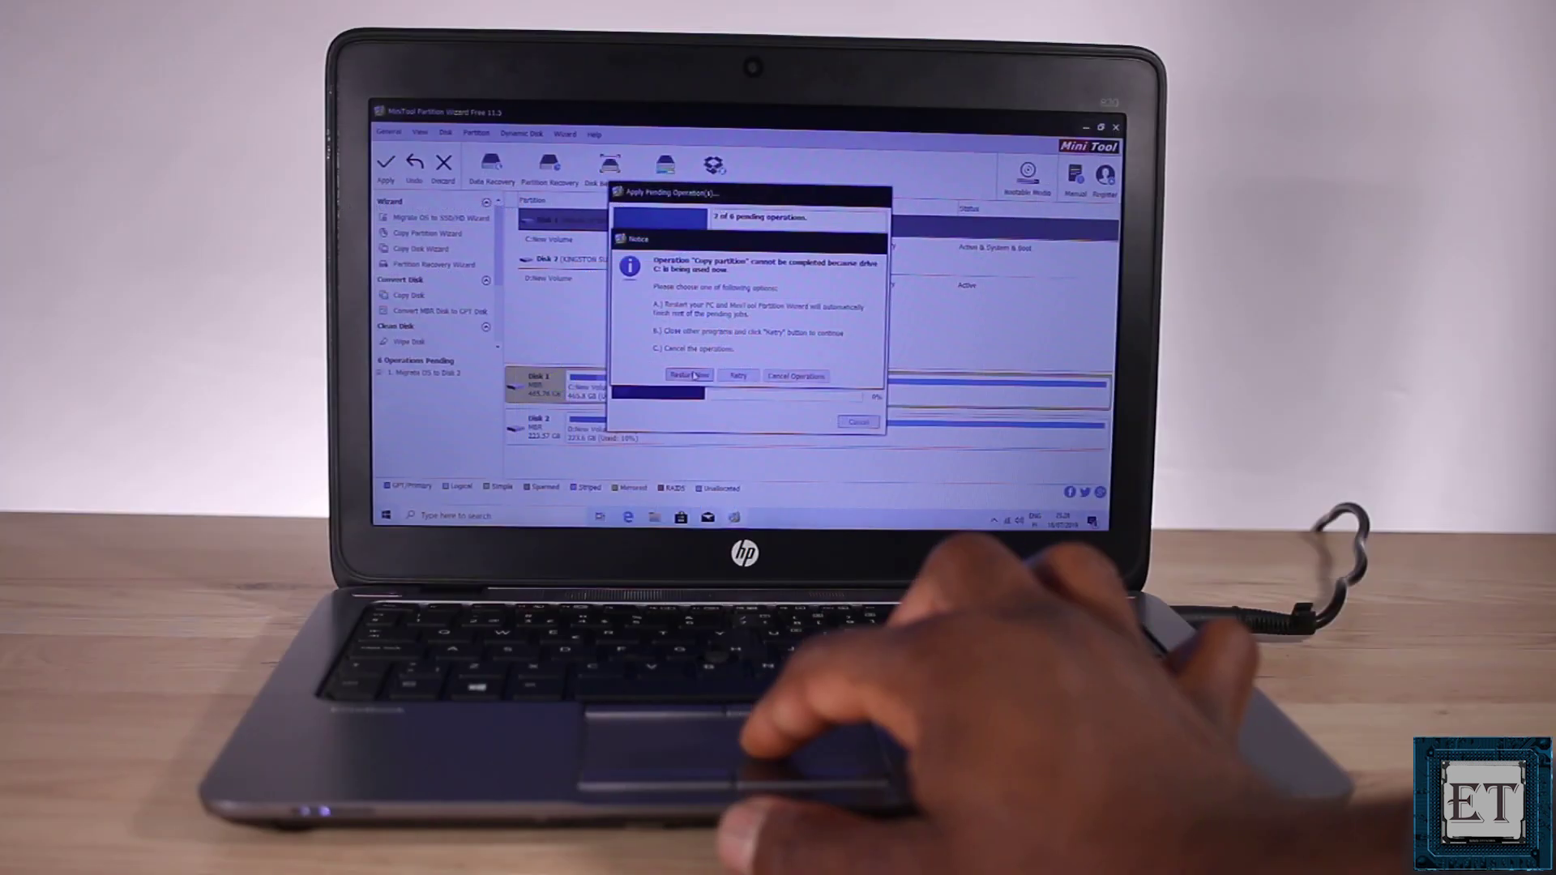
Restart the PC from the Notice dialog so the partition copy completes in boot mode
click(666, 551)
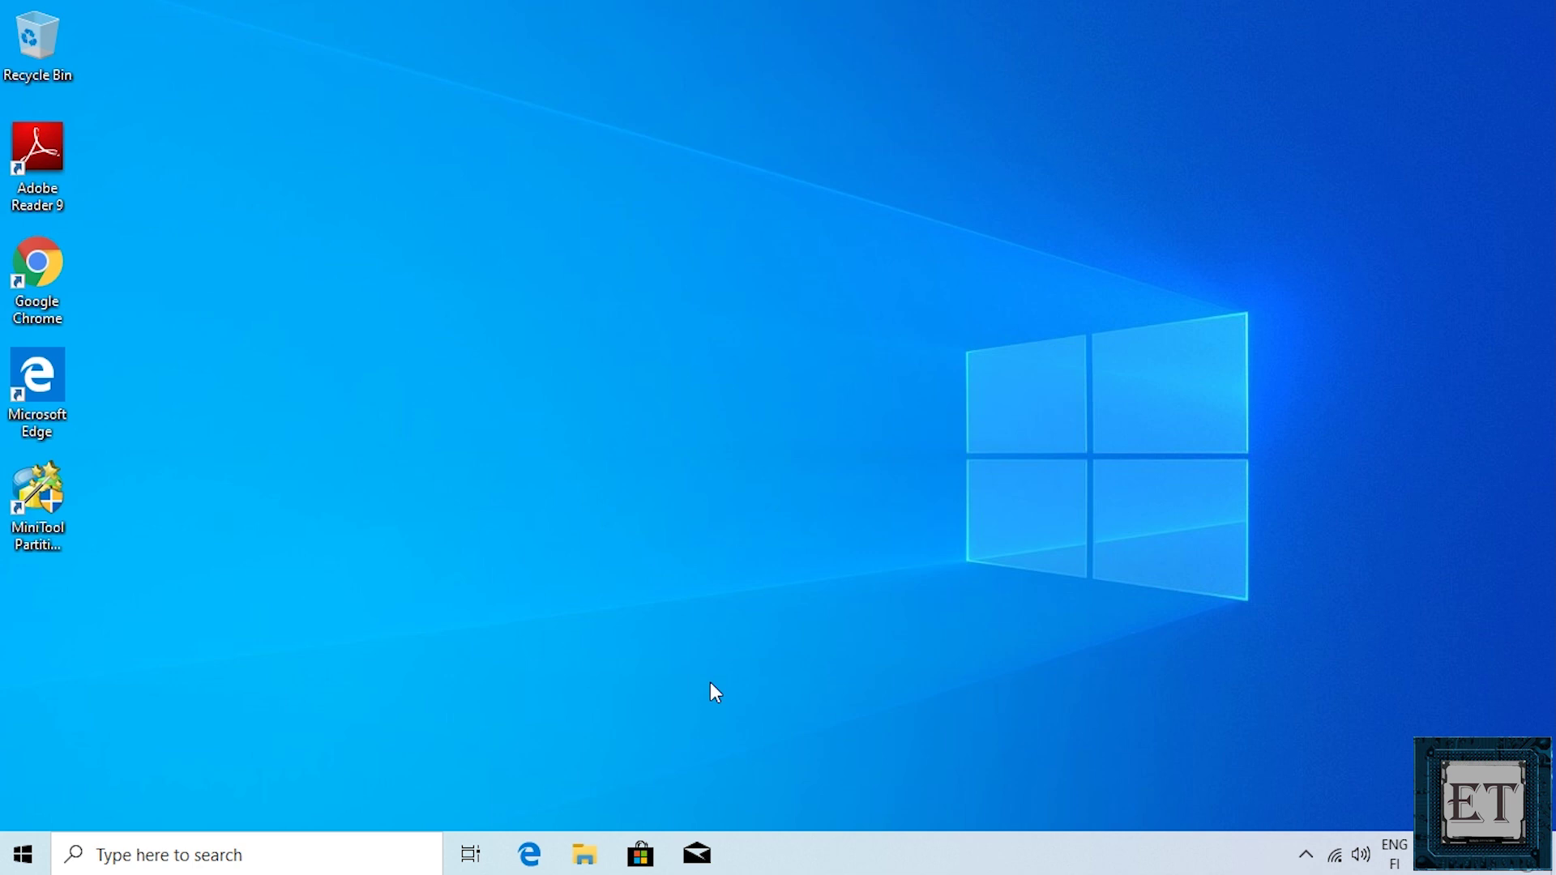
Check This PC in File Explorer, showing only New Volume (C:), then open Windows search
click(597, 849)
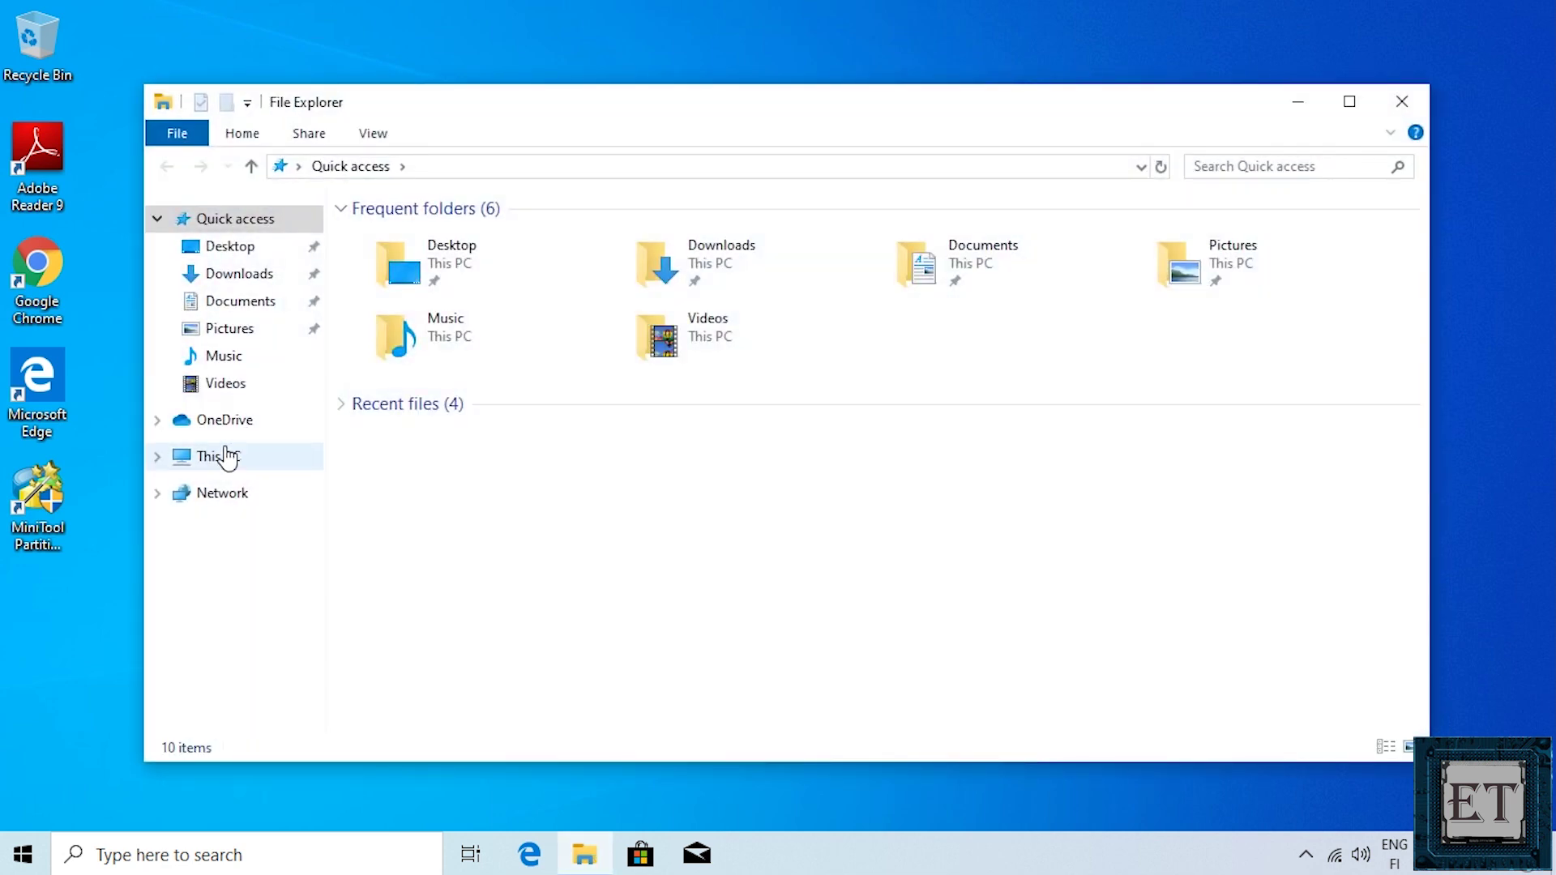
click(220, 456)
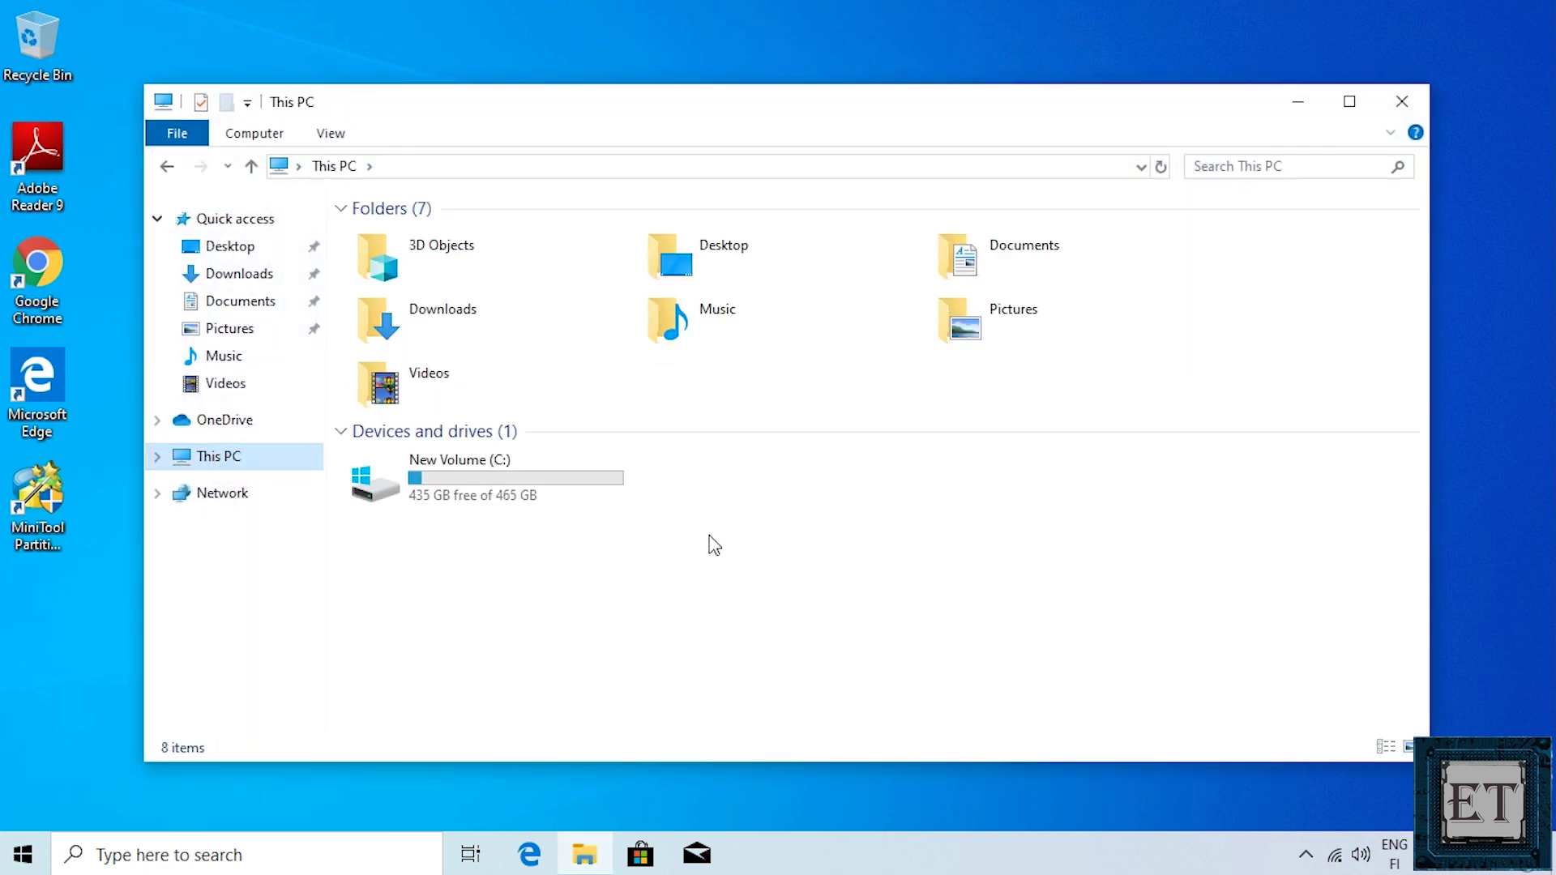
click(785, 526)
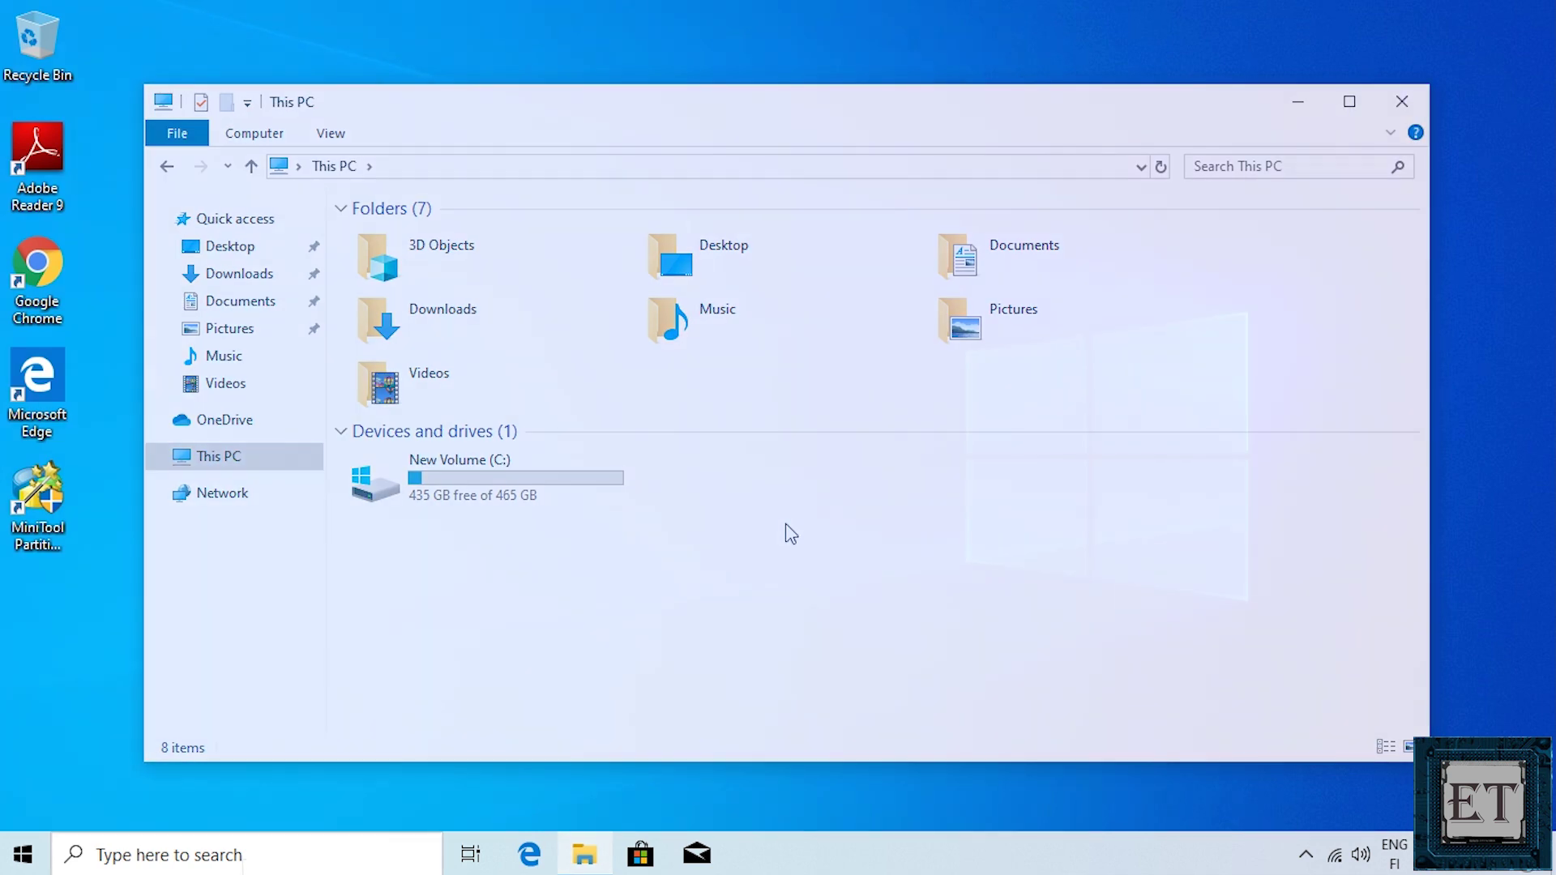
click(240, 867)
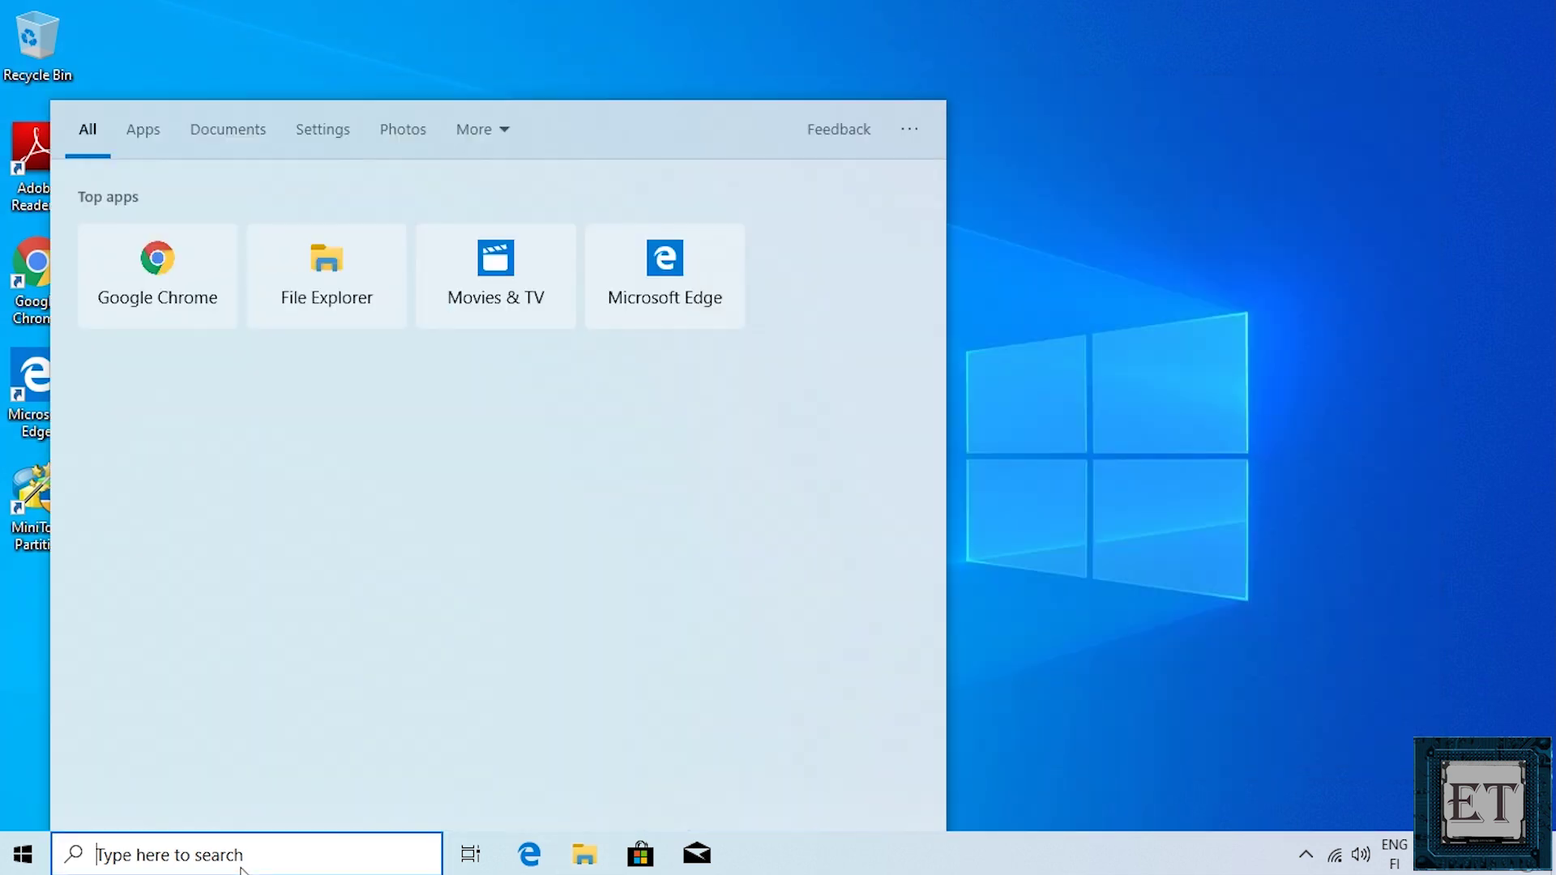
In Disk Management, give Disk 1's 223.57 GB New Volume drive letter D, then reopen File Explorer
text(crea)
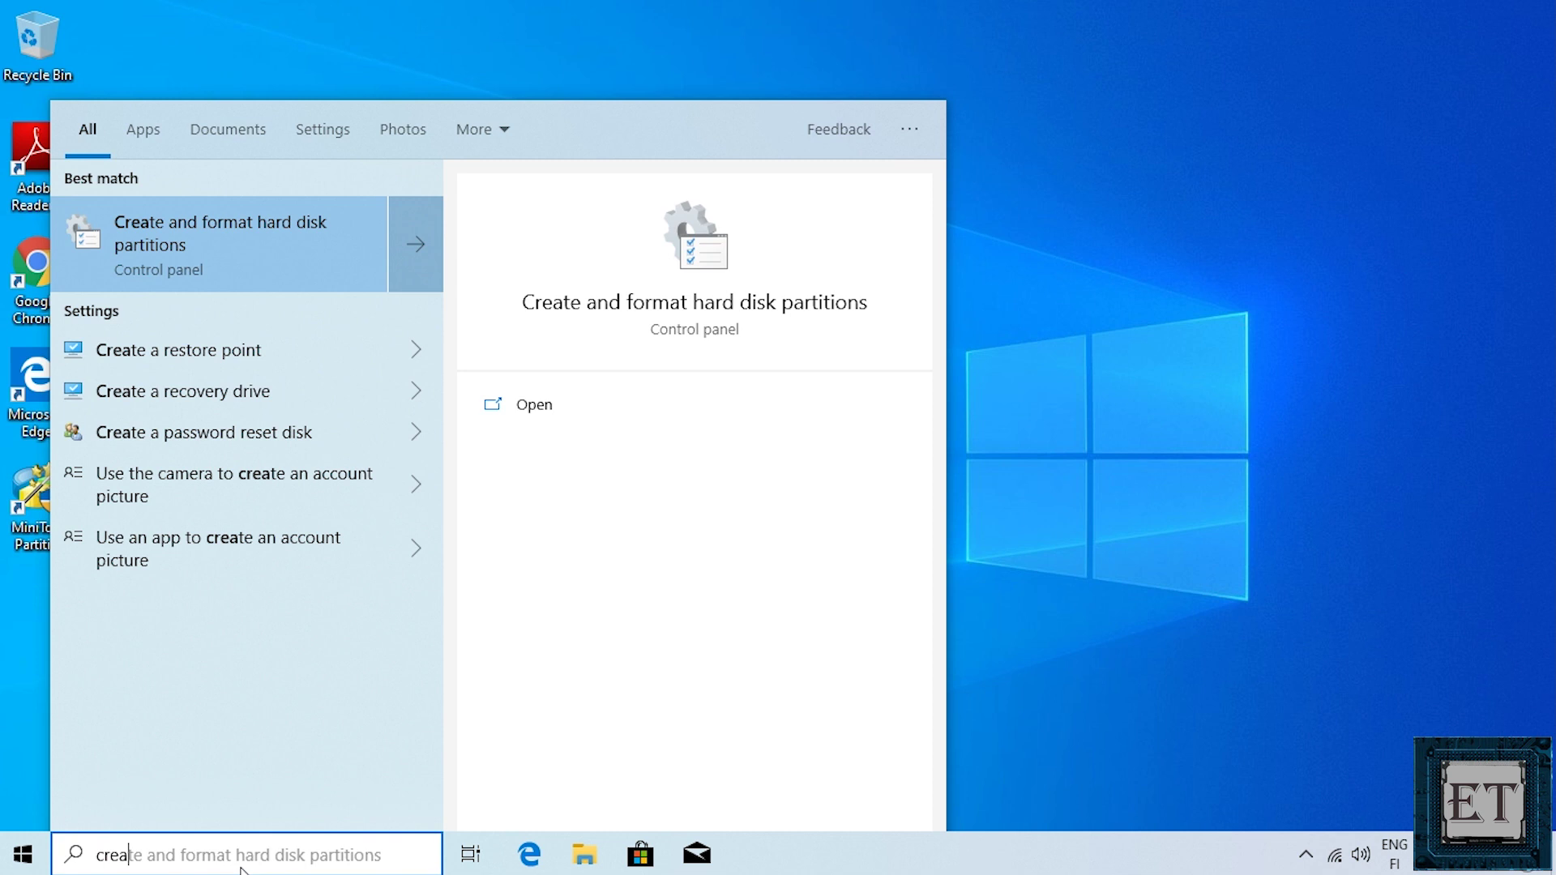
text(te an)
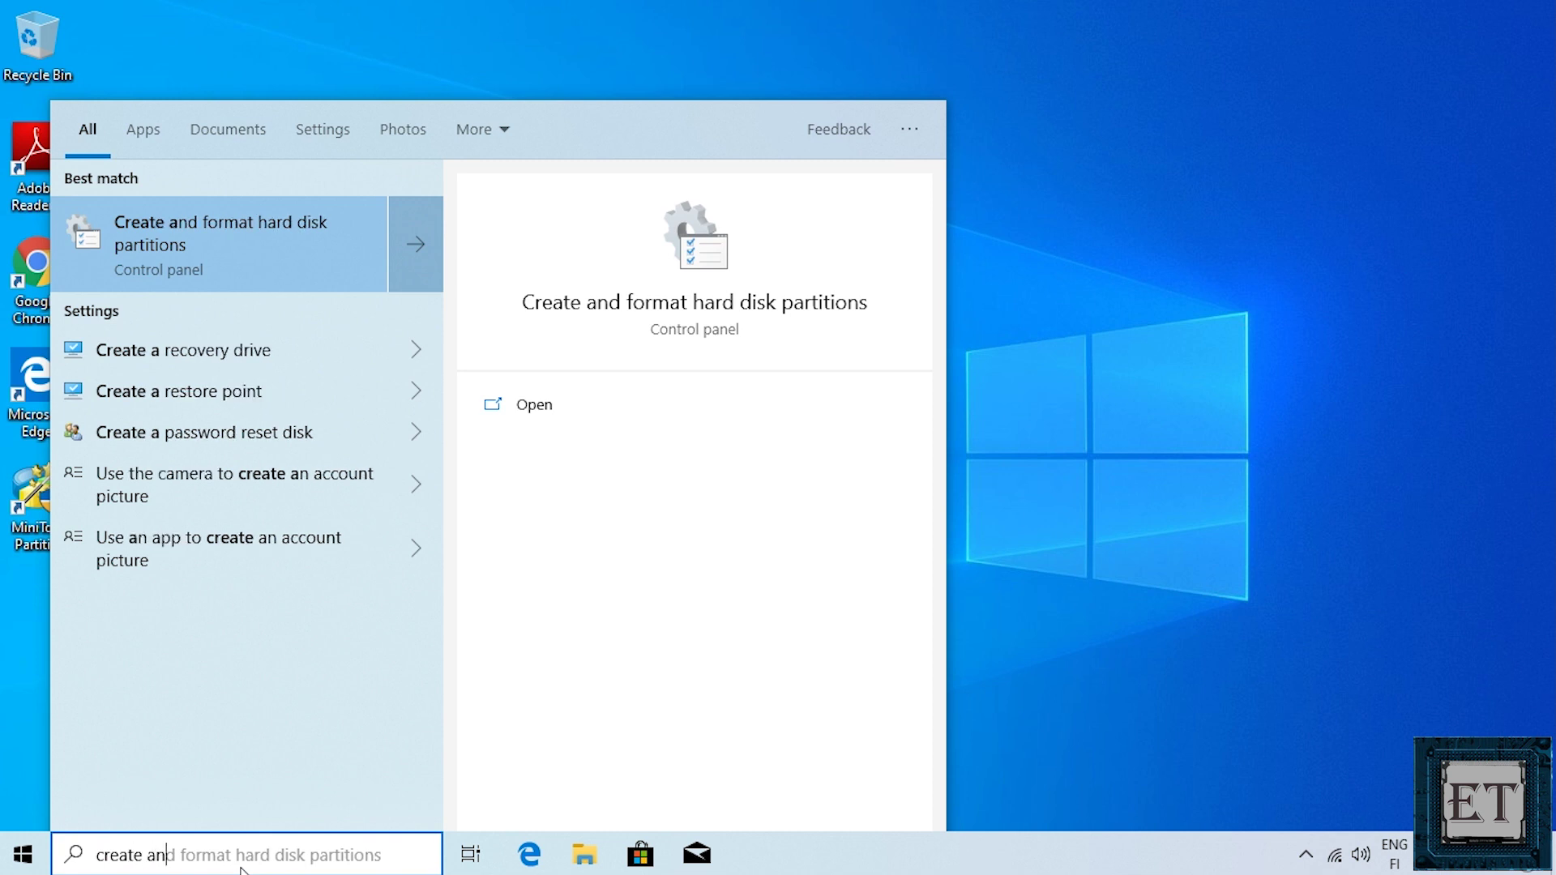
text(d f)
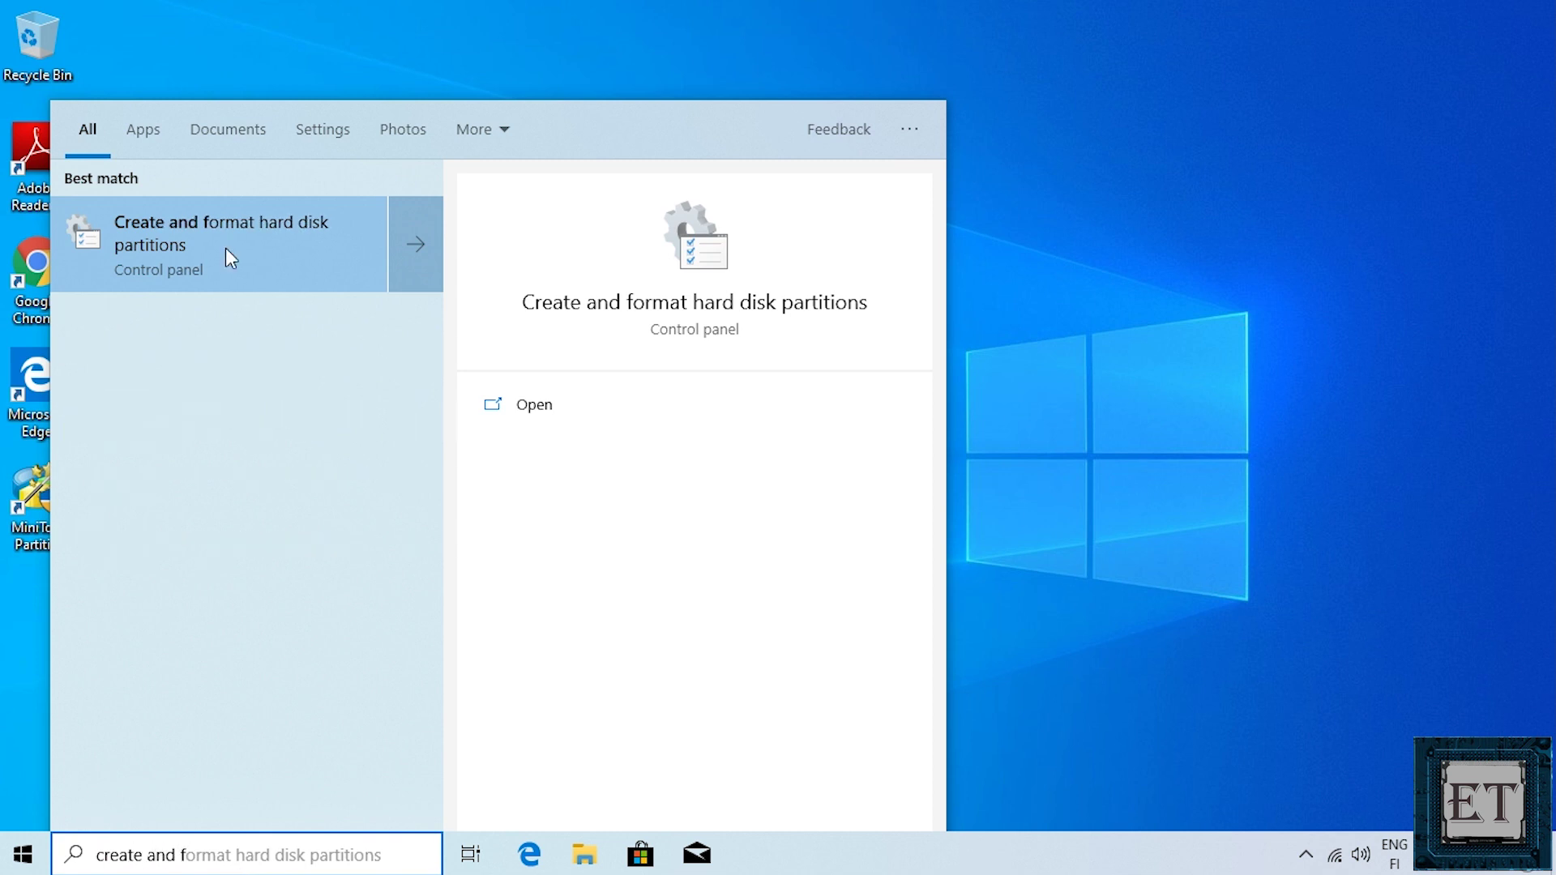
click(226, 251)
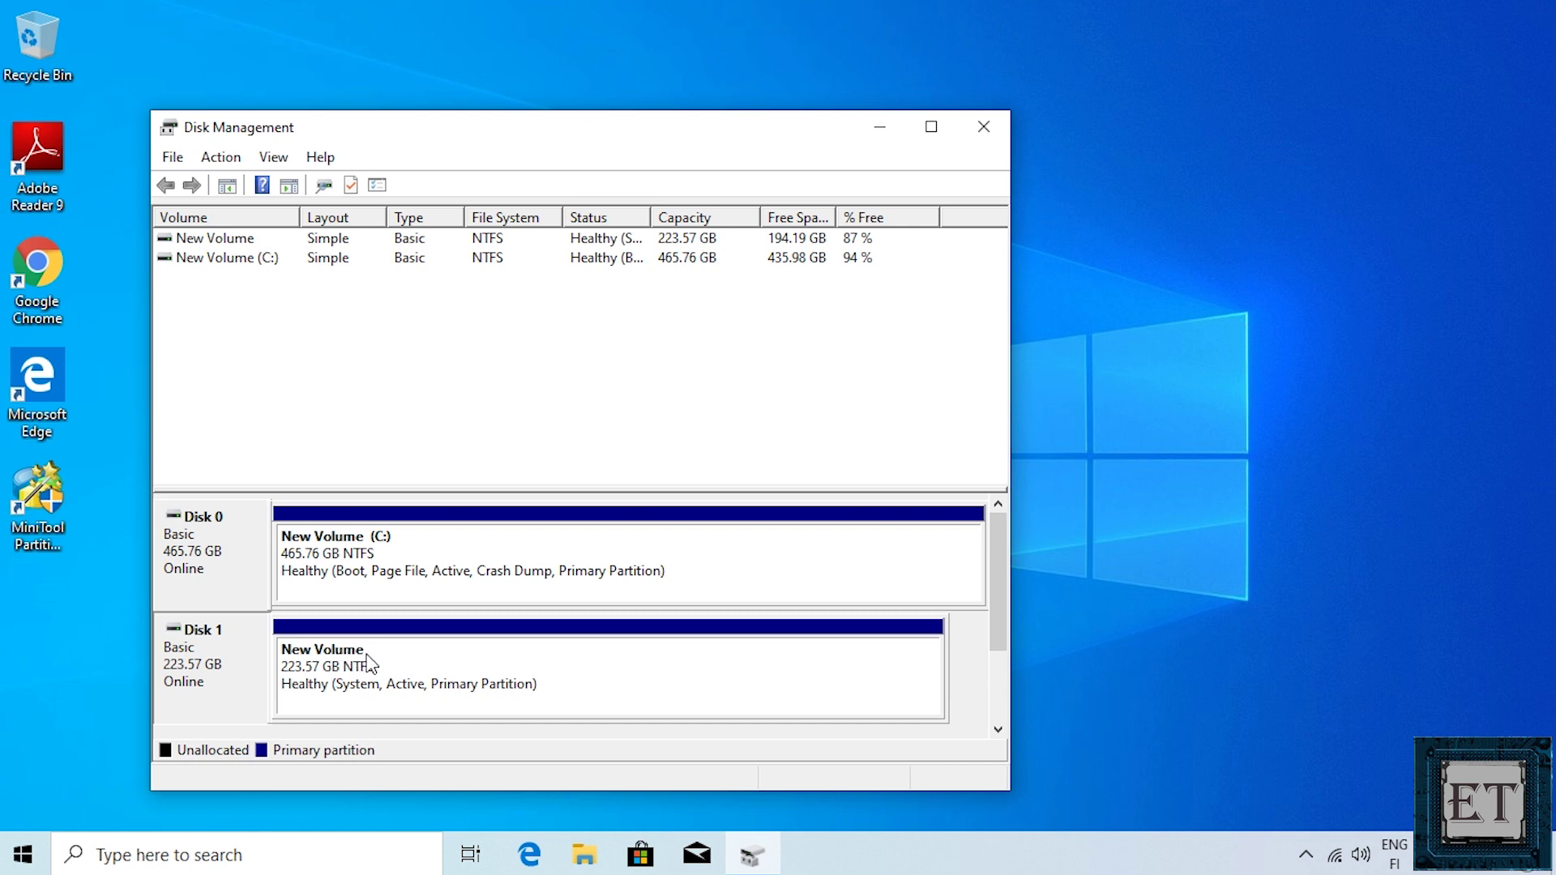
click(461, 685)
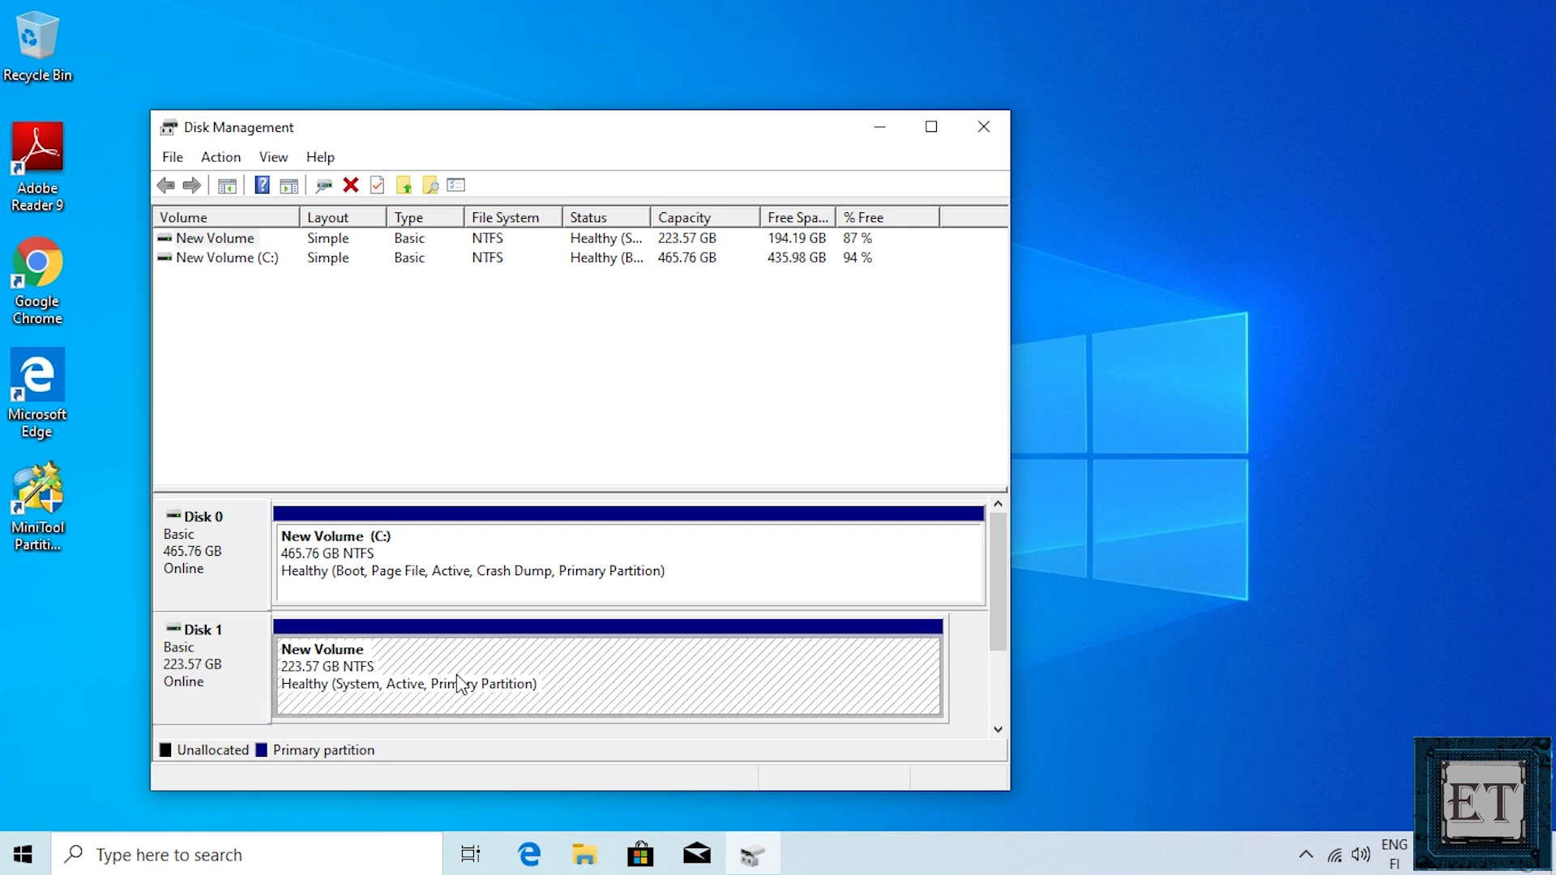
right_click(460, 685)
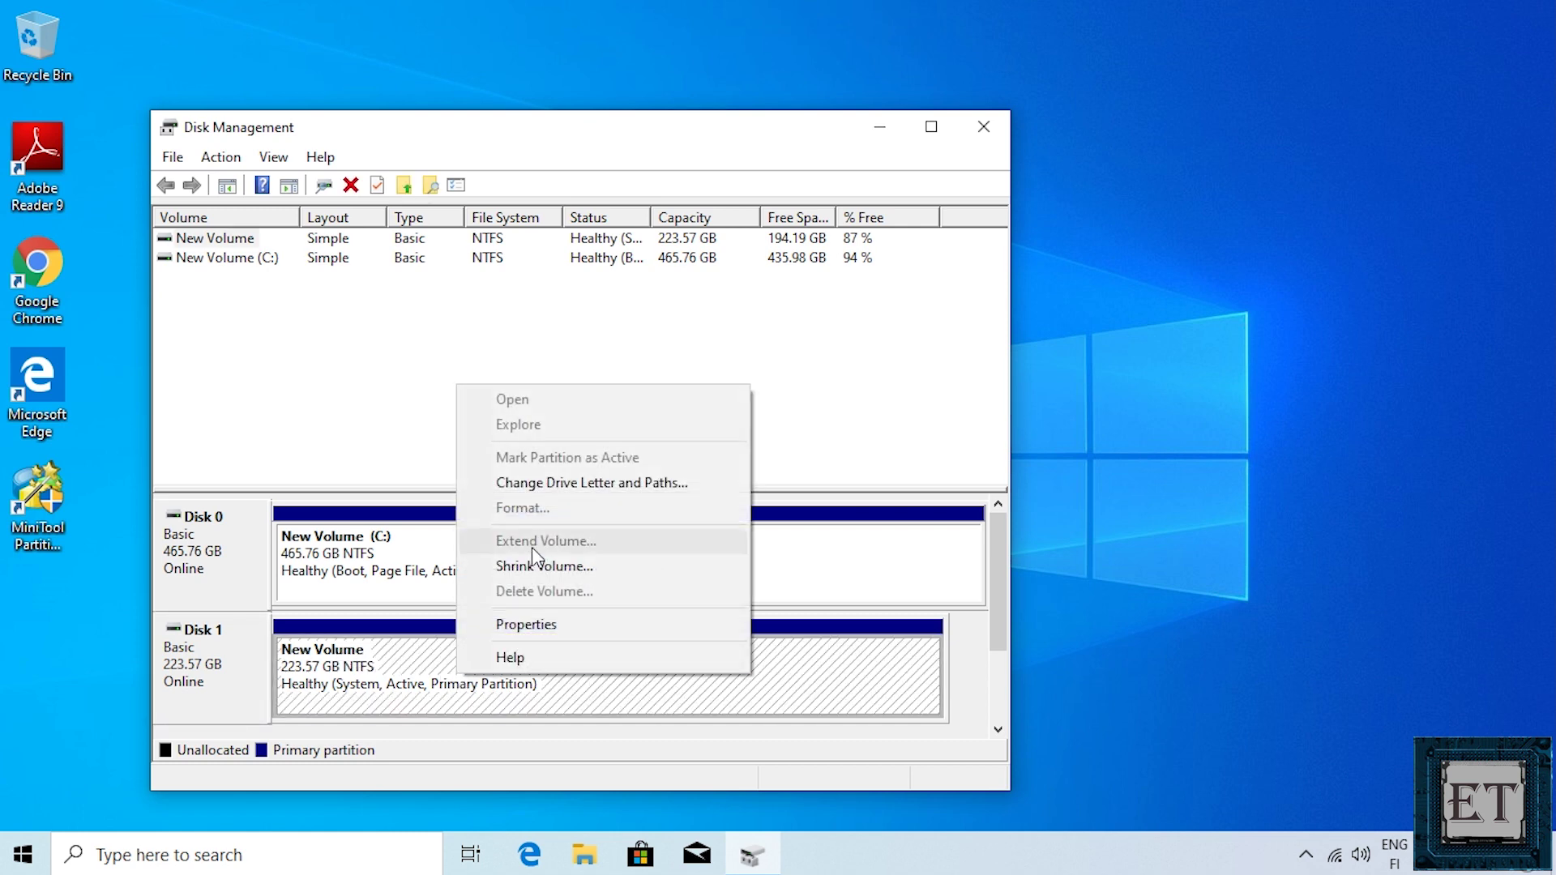
click(557, 483)
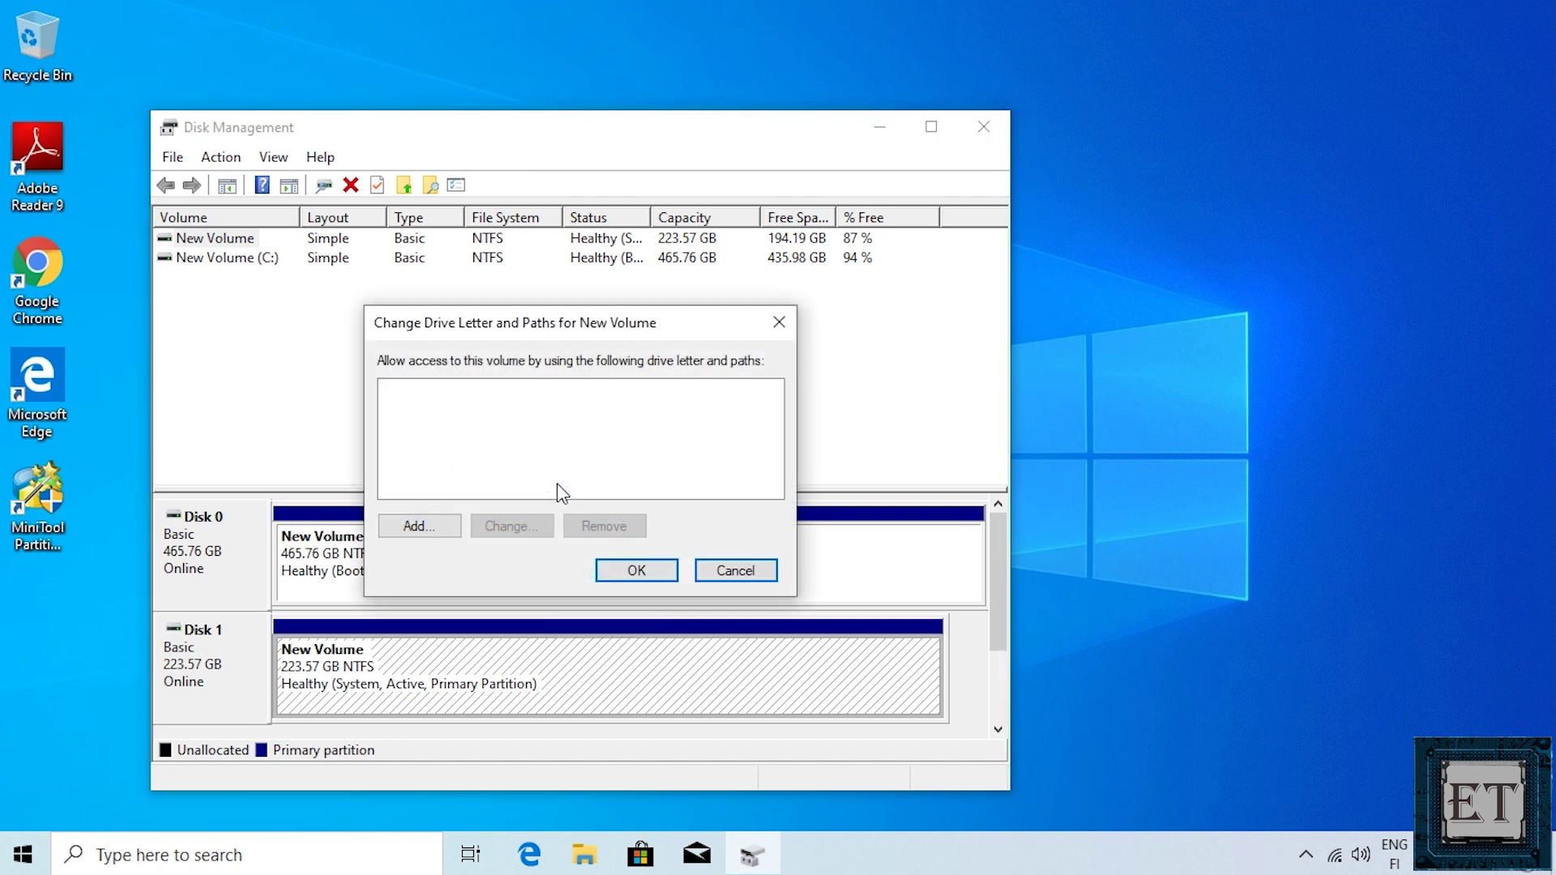
click(420, 526)
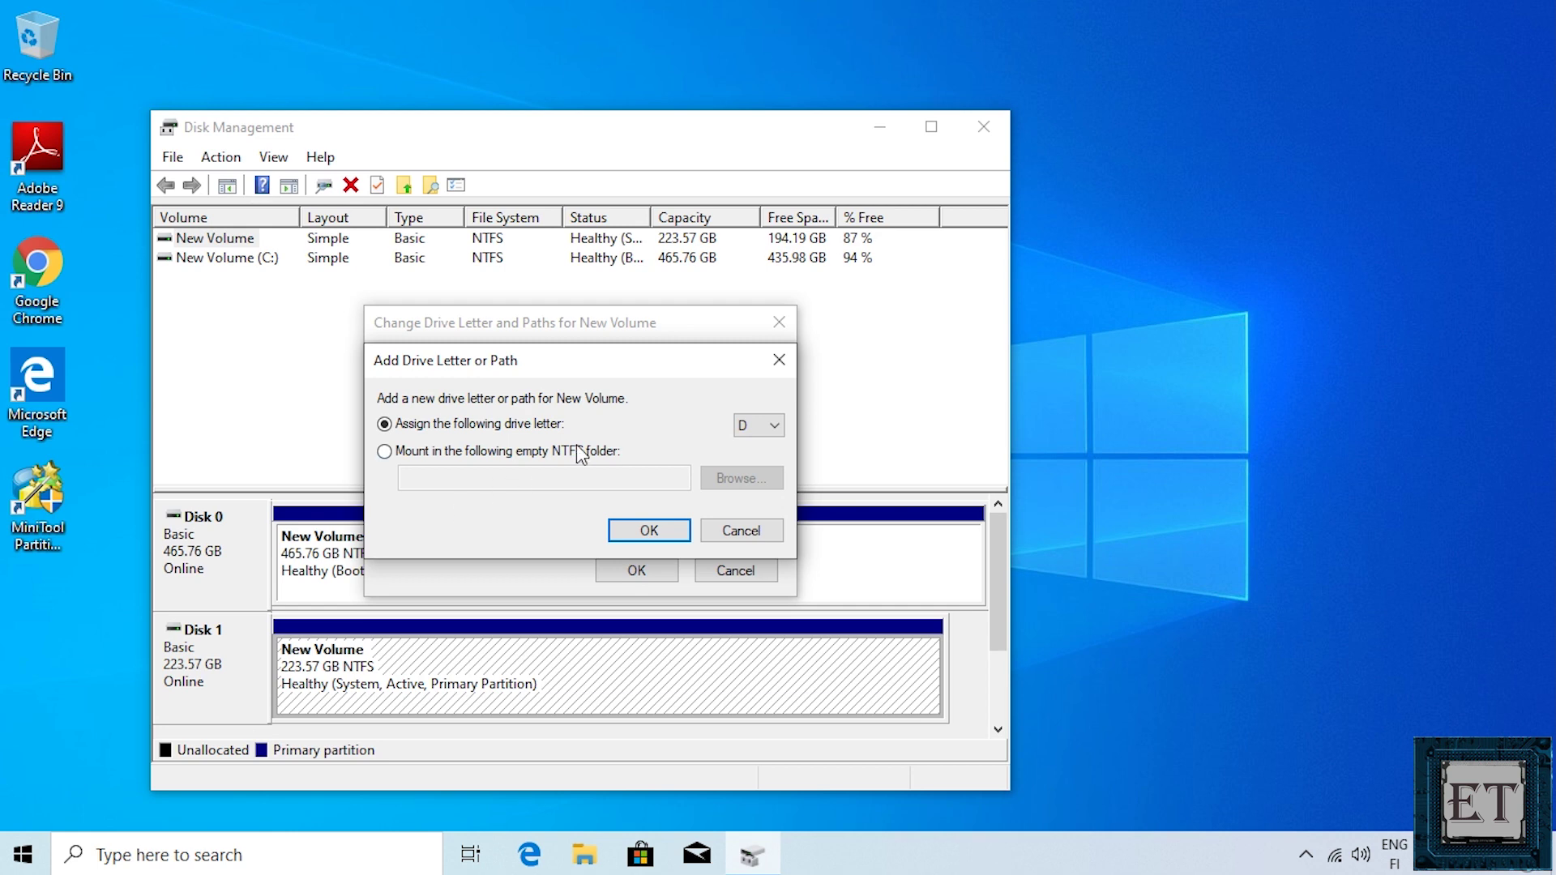
click(649, 531)
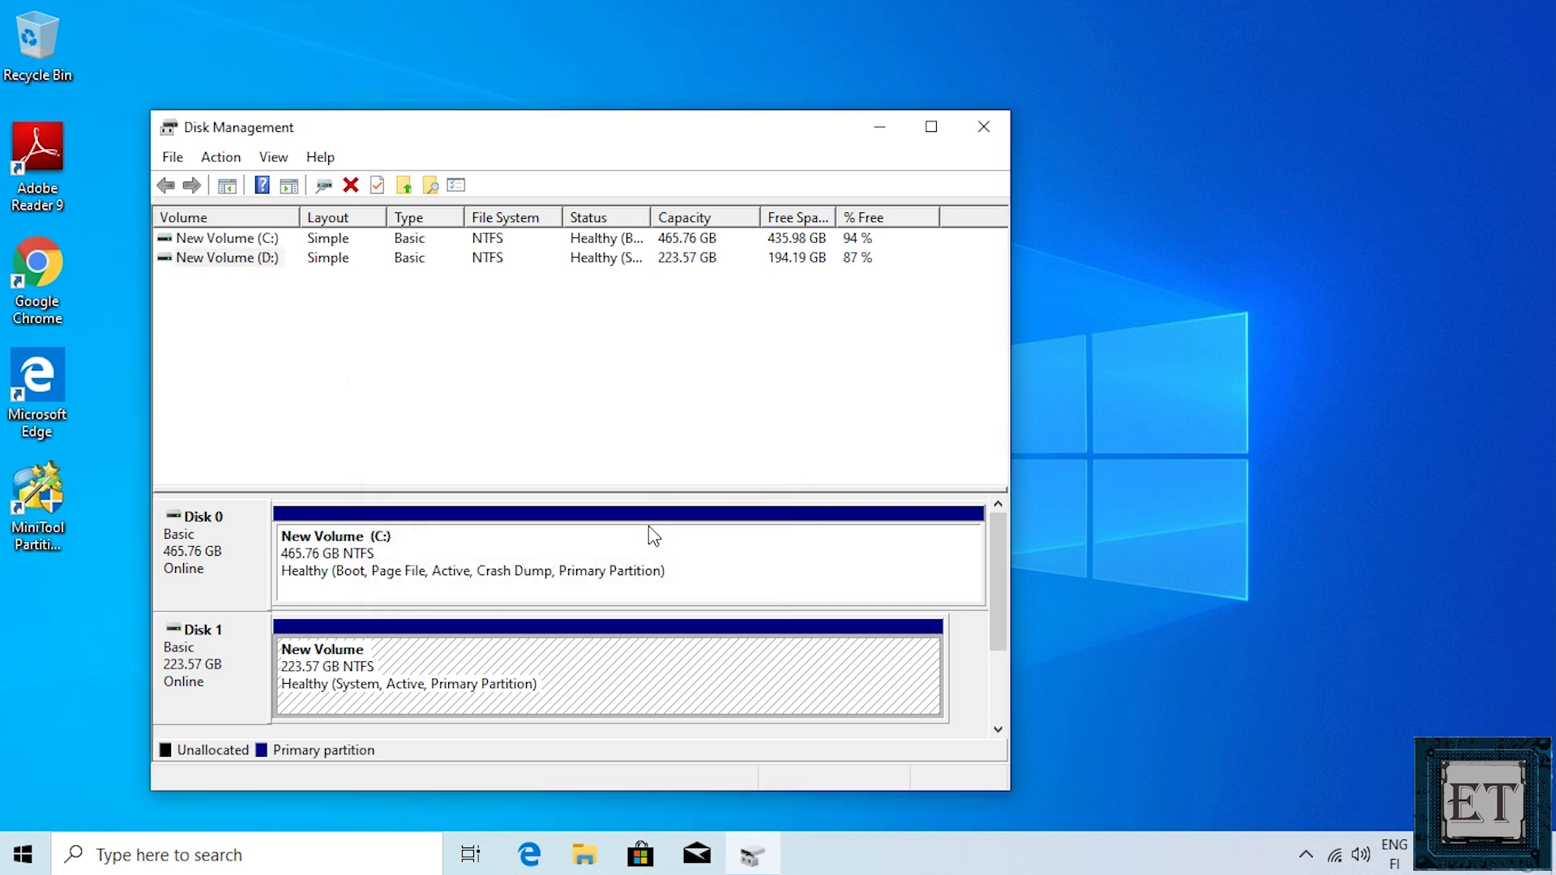
click(583, 855)
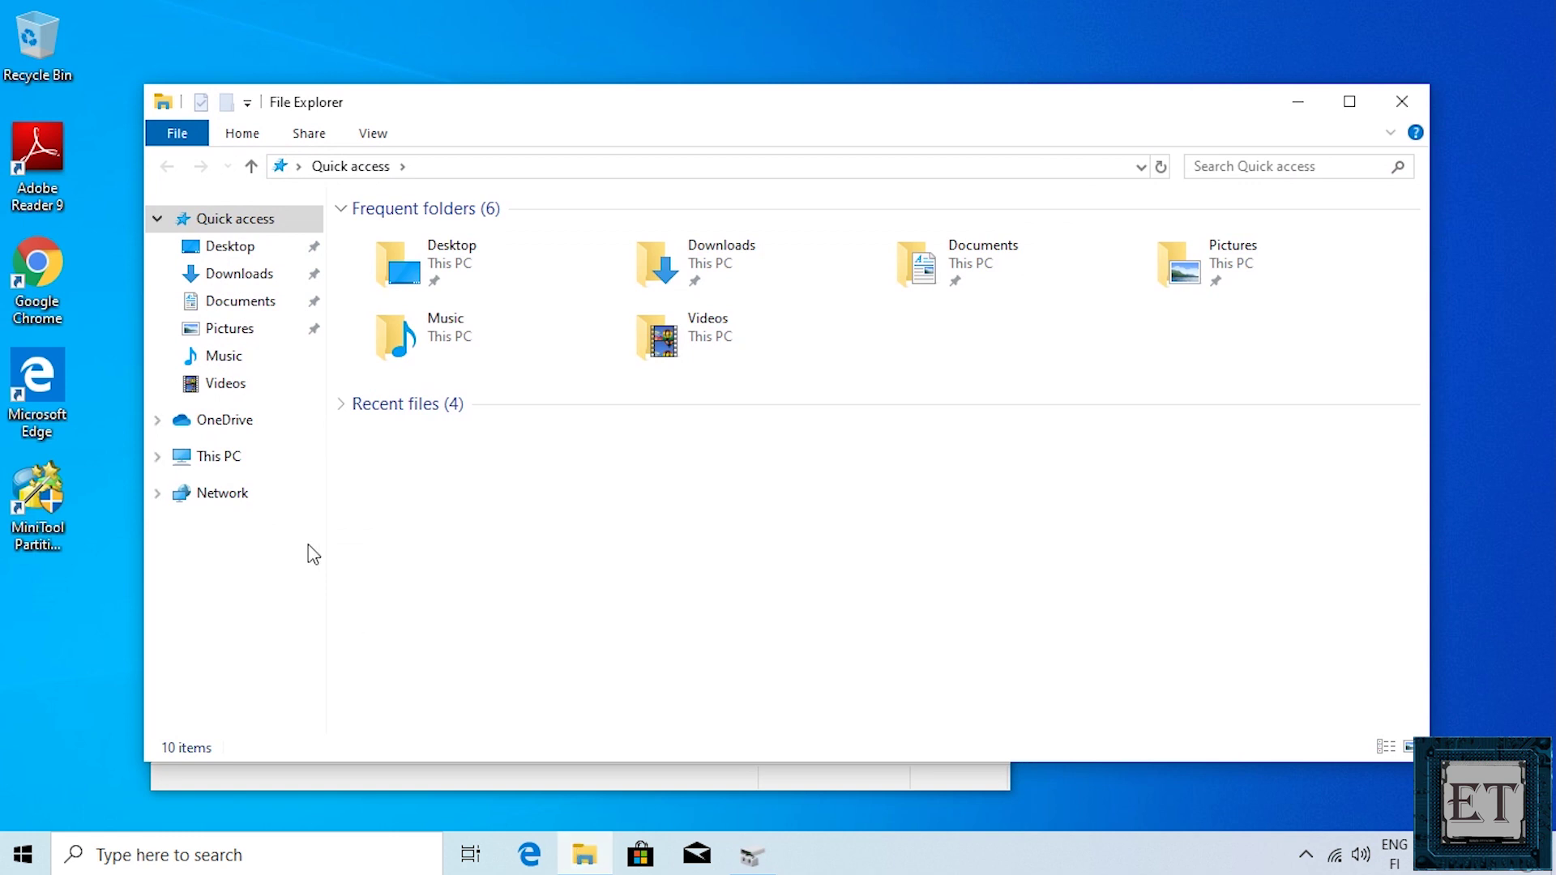
Open the New Volume (D:) drive from This PC in File Explorer
click(220, 460)
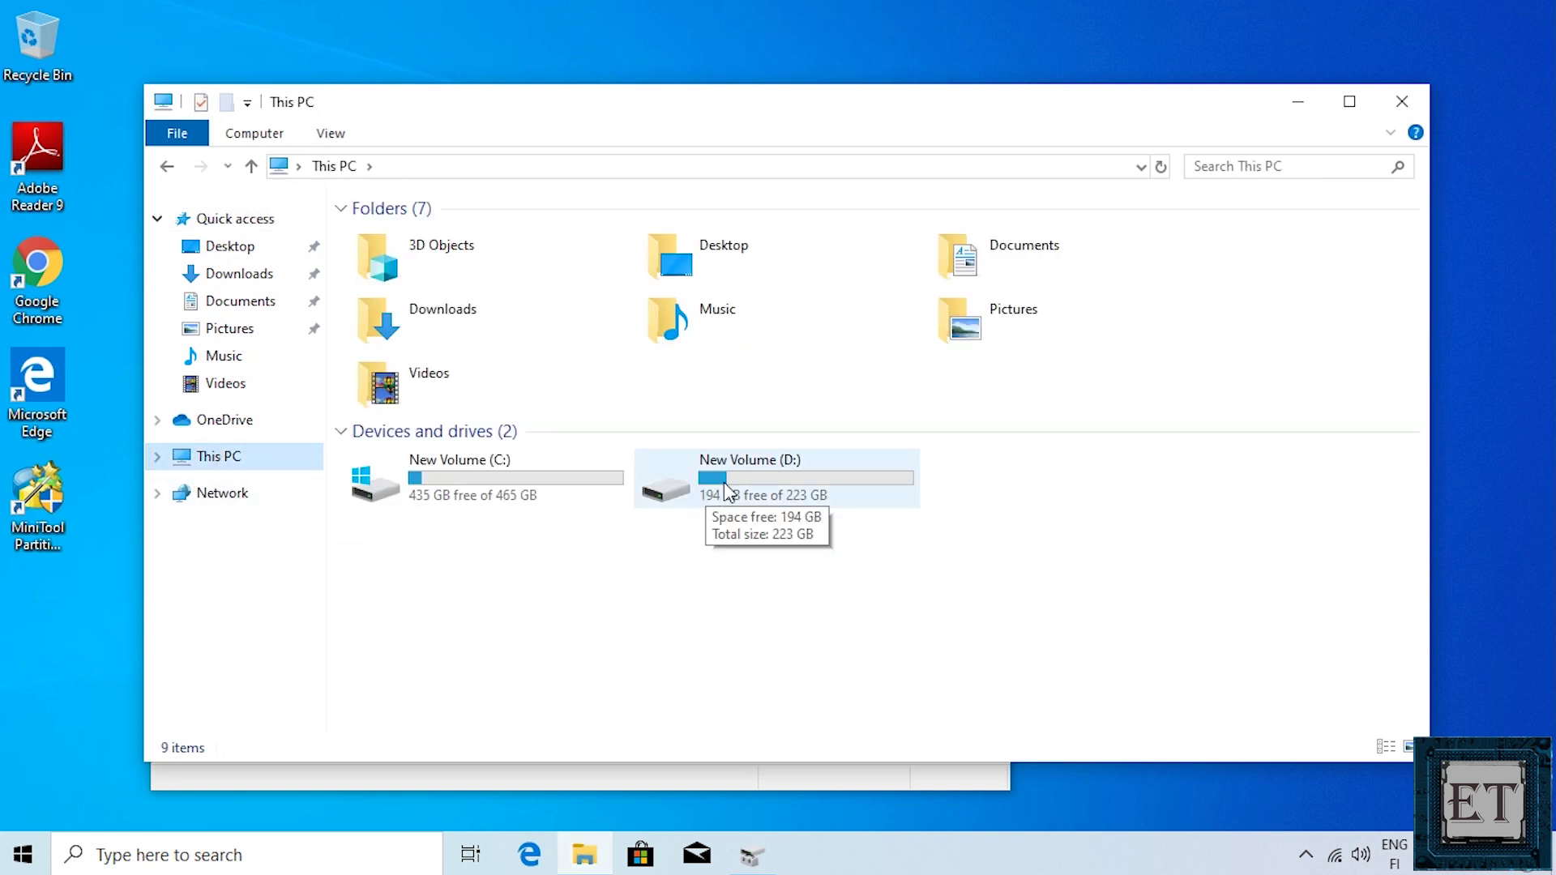
double_click(752, 481)
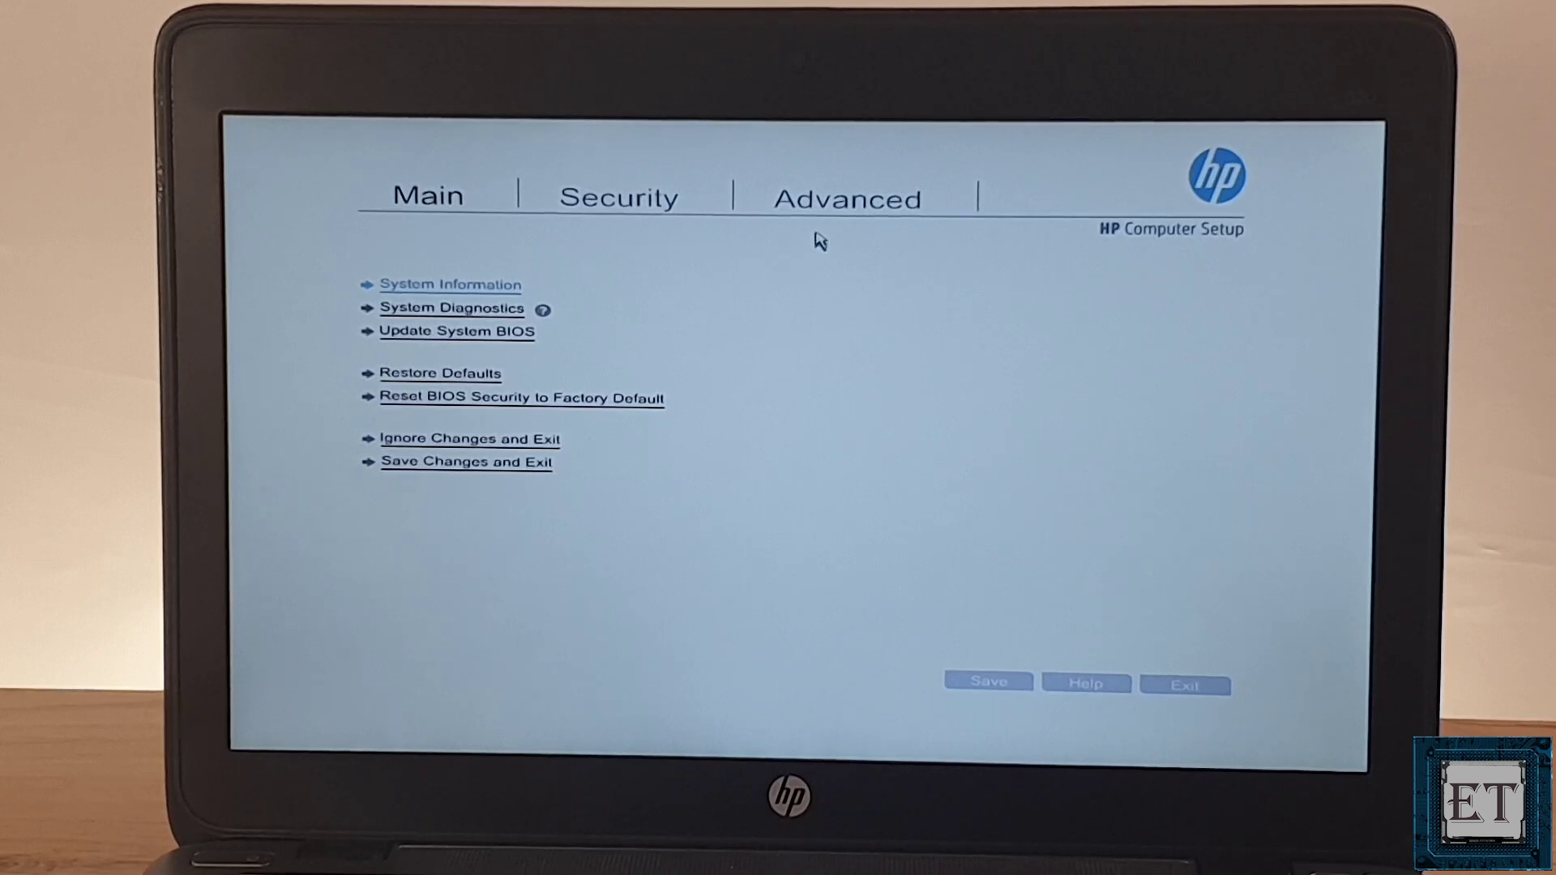
Under Advanced > Boot Options, move M.2 SSD Drive above Notebook Hard Drive in Legacy Boot Order, then exit
click(815, 207)
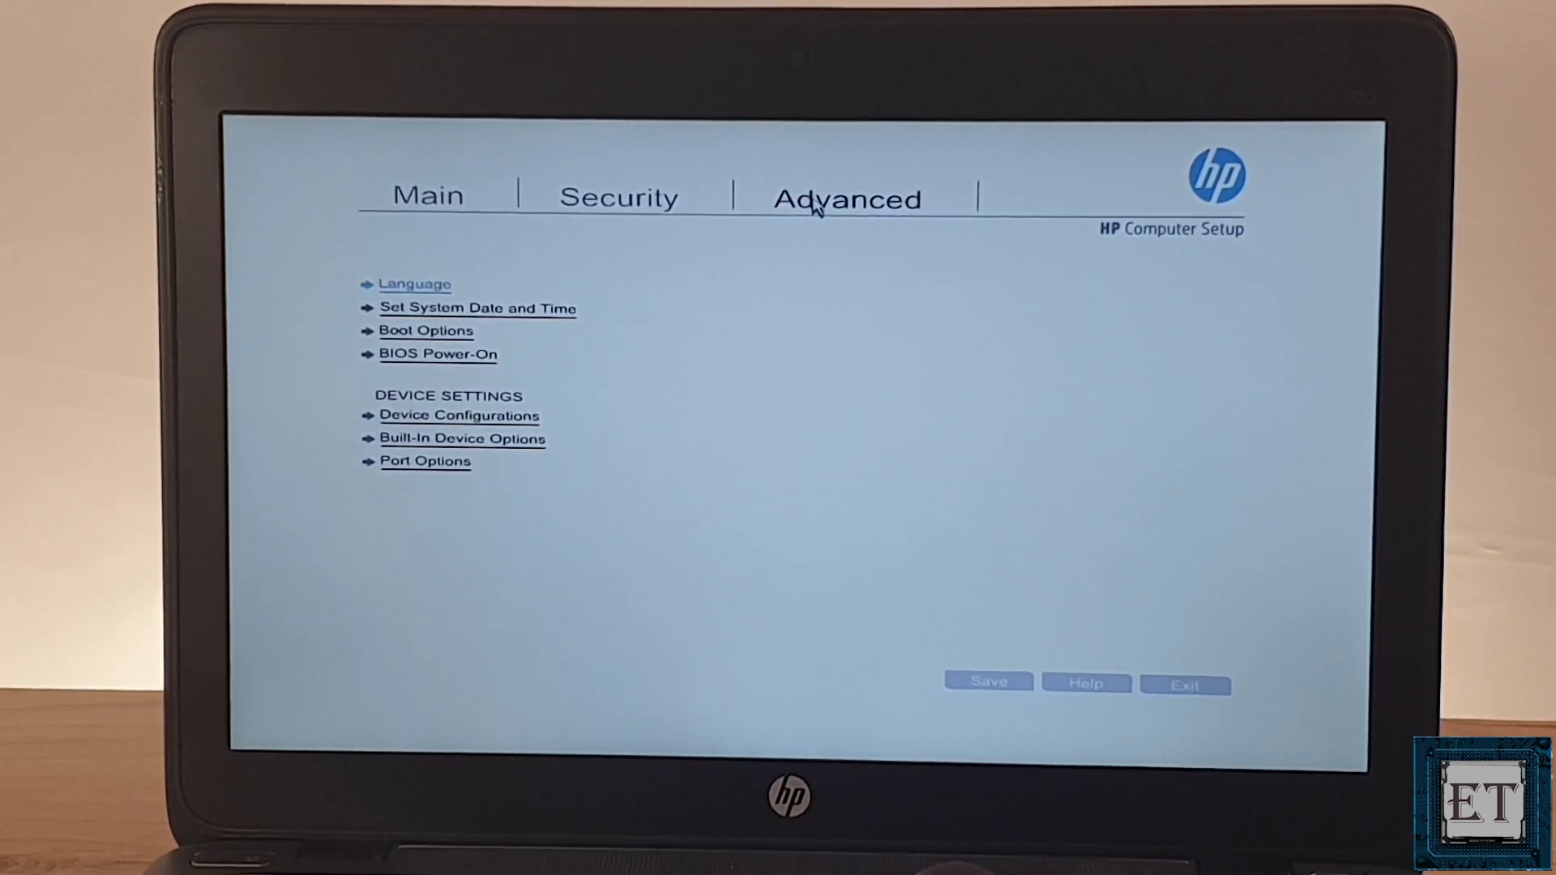
click(453, 332)
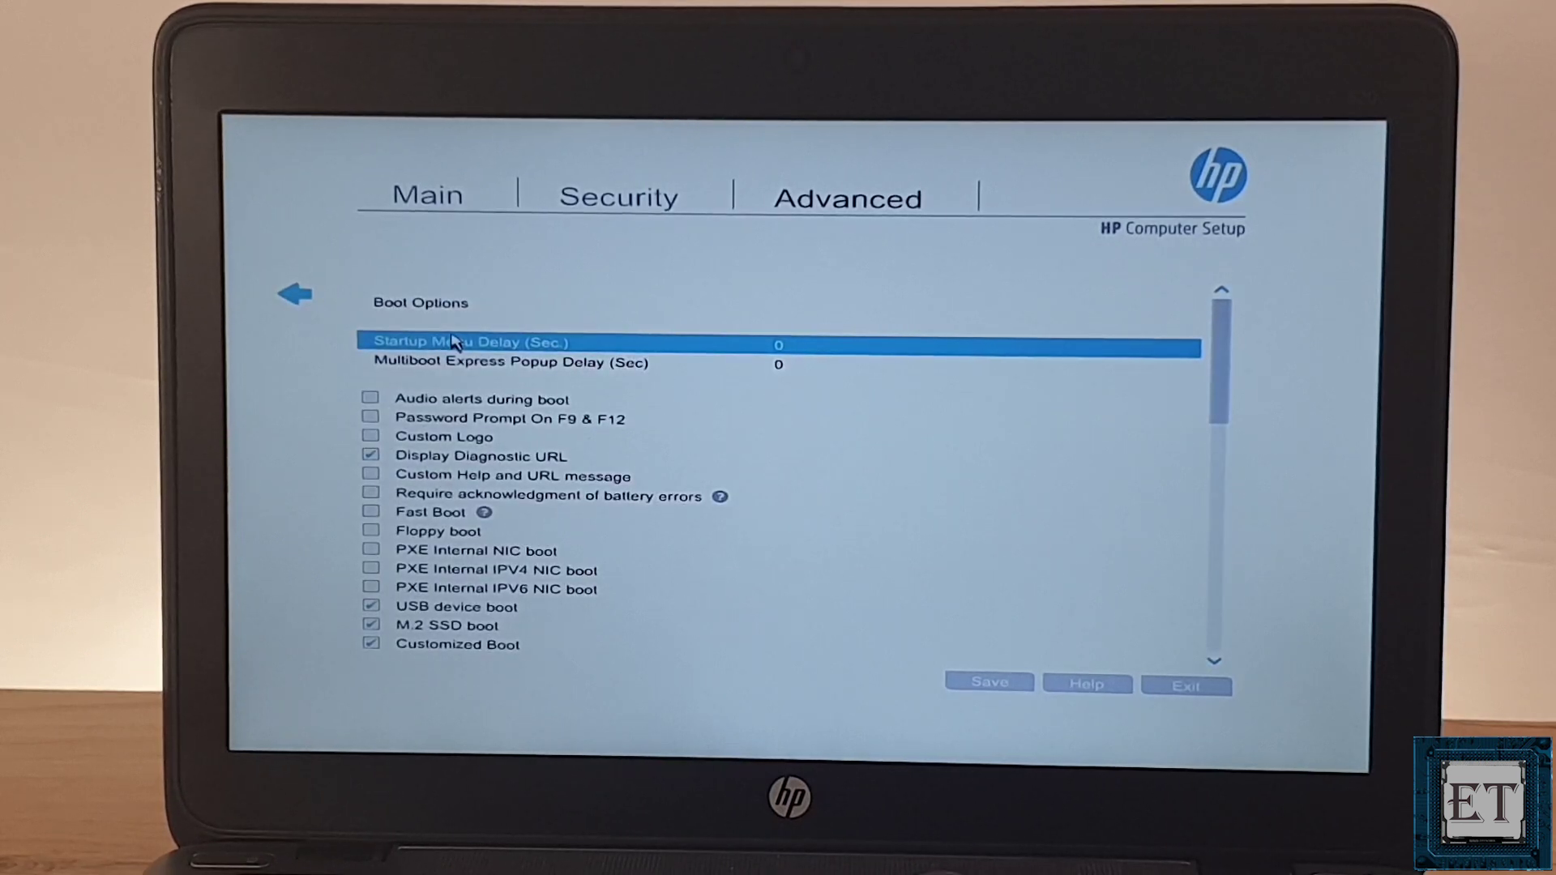
click(1213, 660)
click(1213, 661)
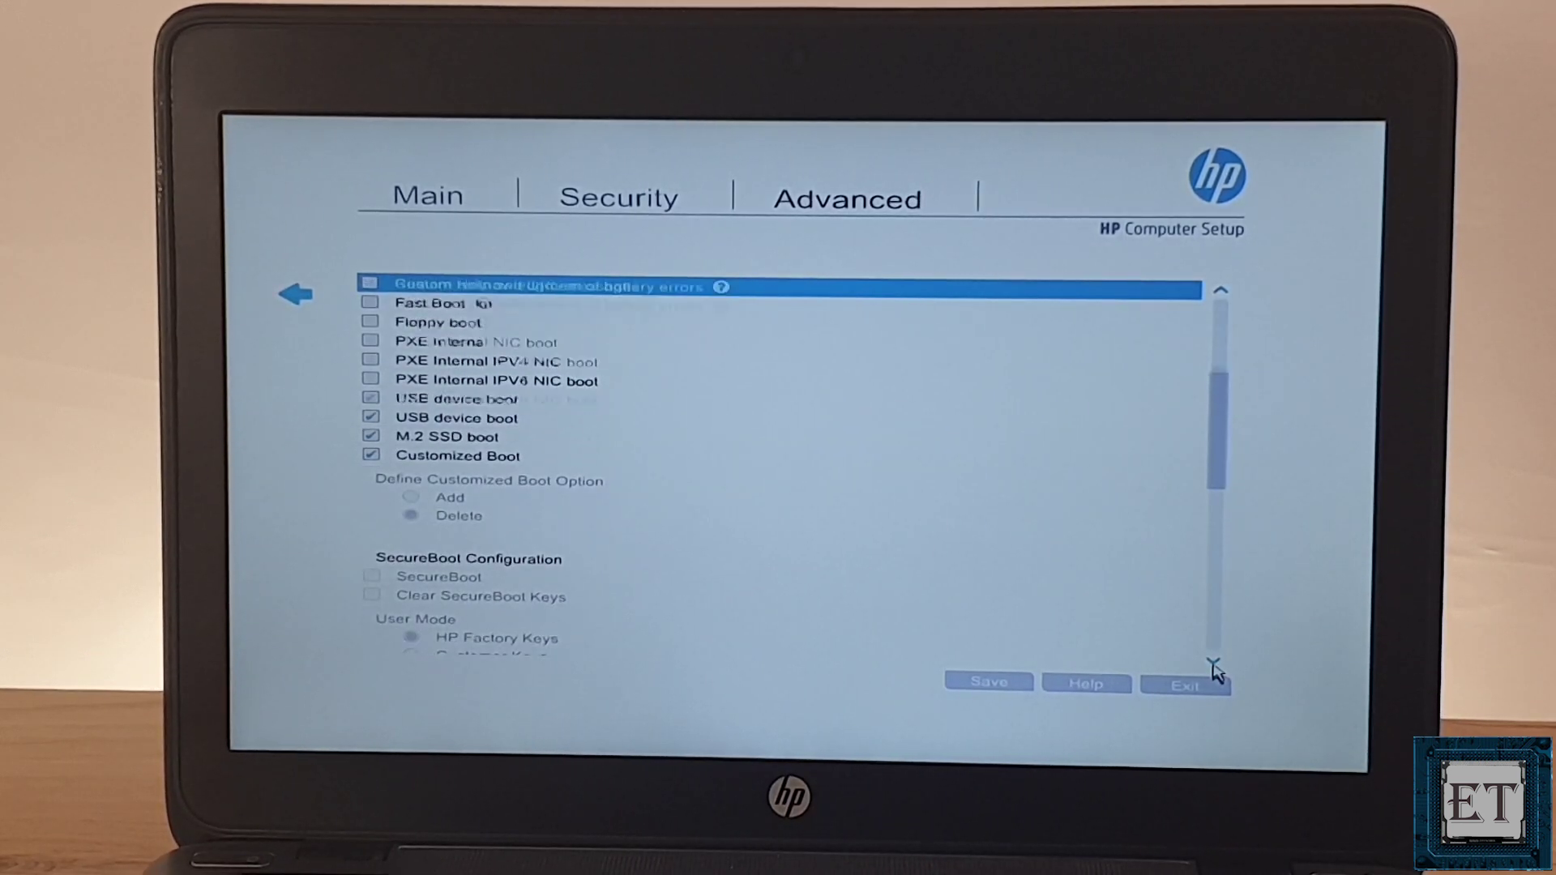
click(1213, 661)
click(1213, 660)
click(1213, 663)
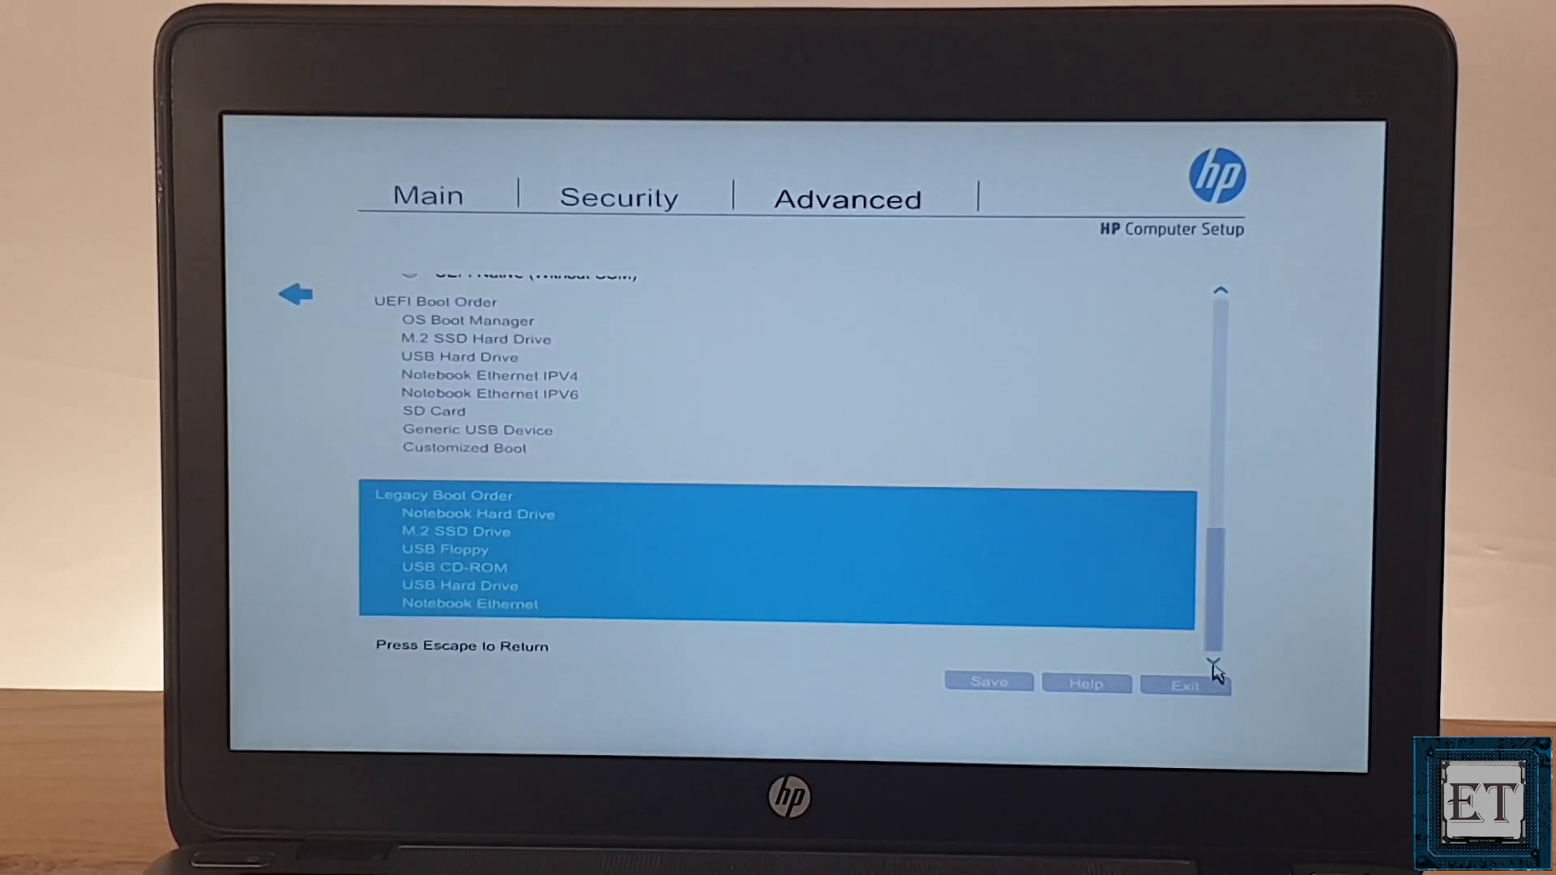
click(433, 540)
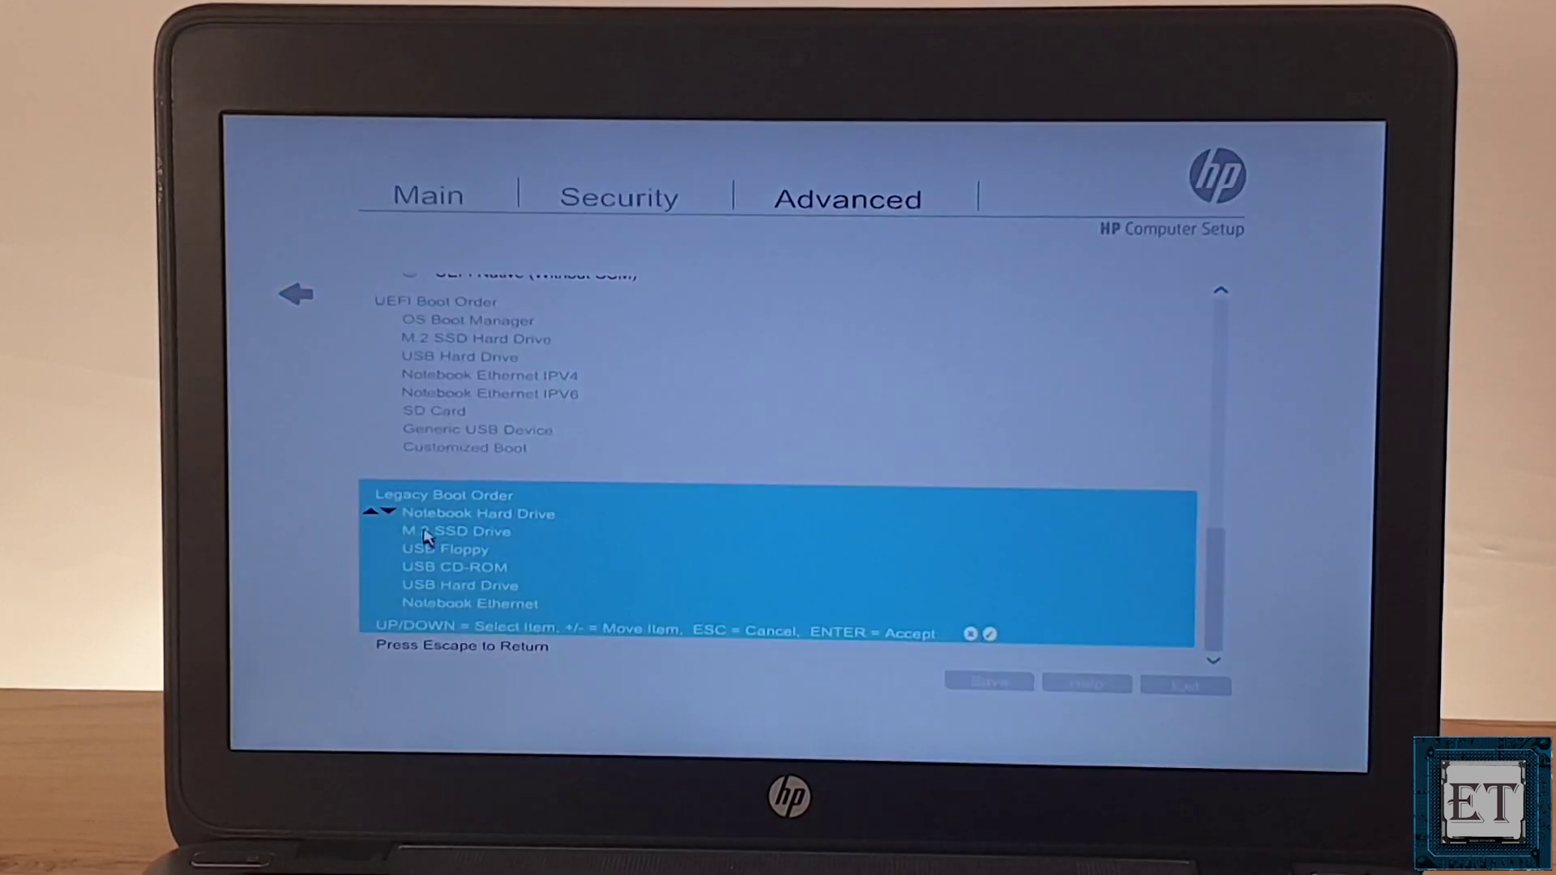
click(372, 530)
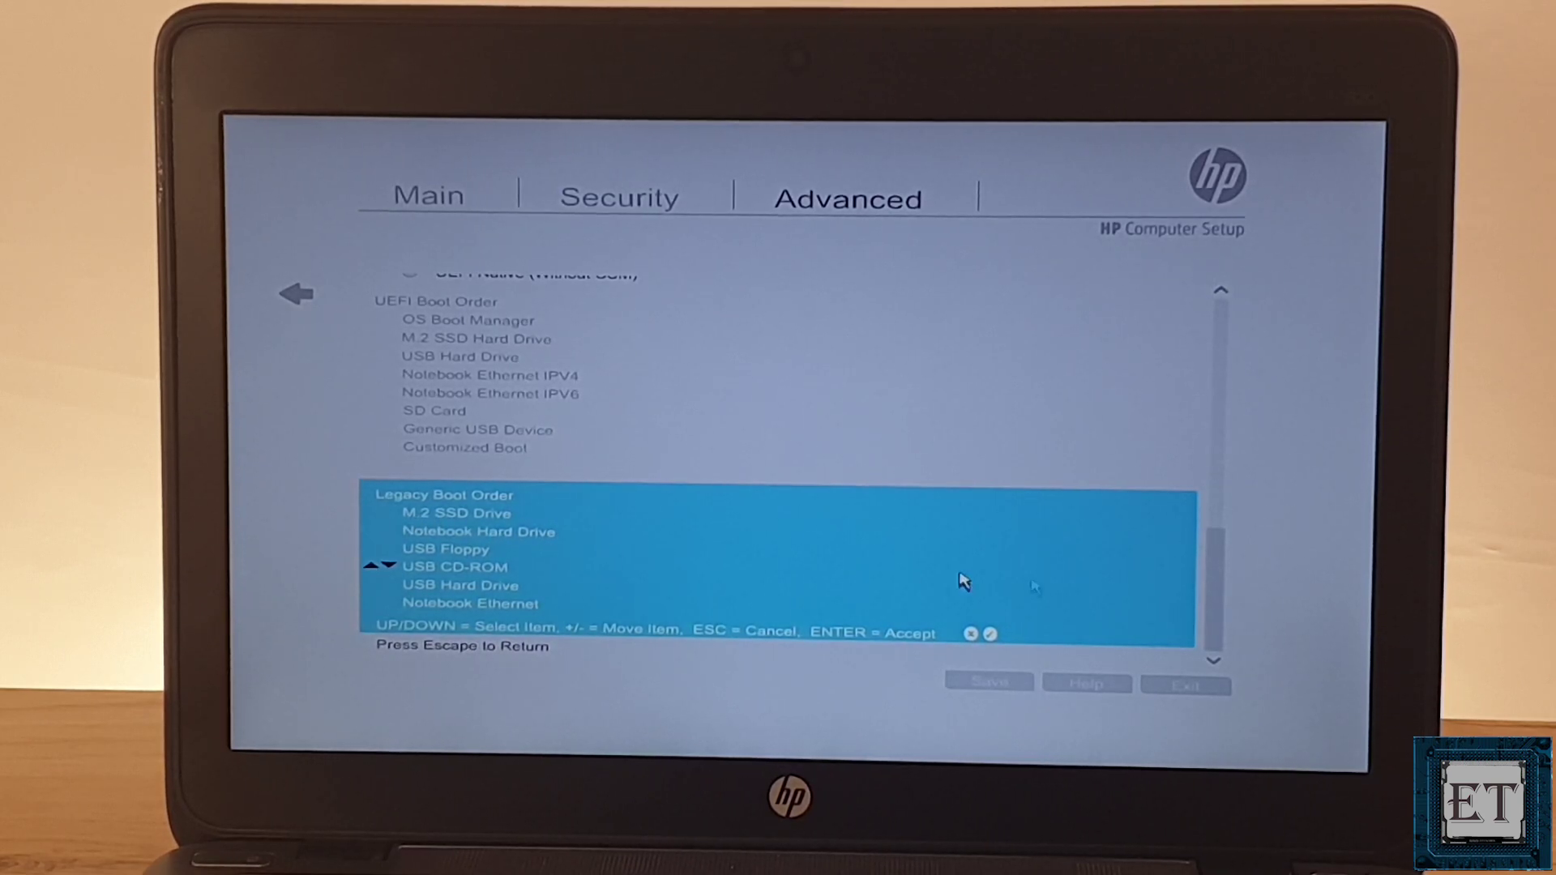
click(989, 633)
click(999, 685)
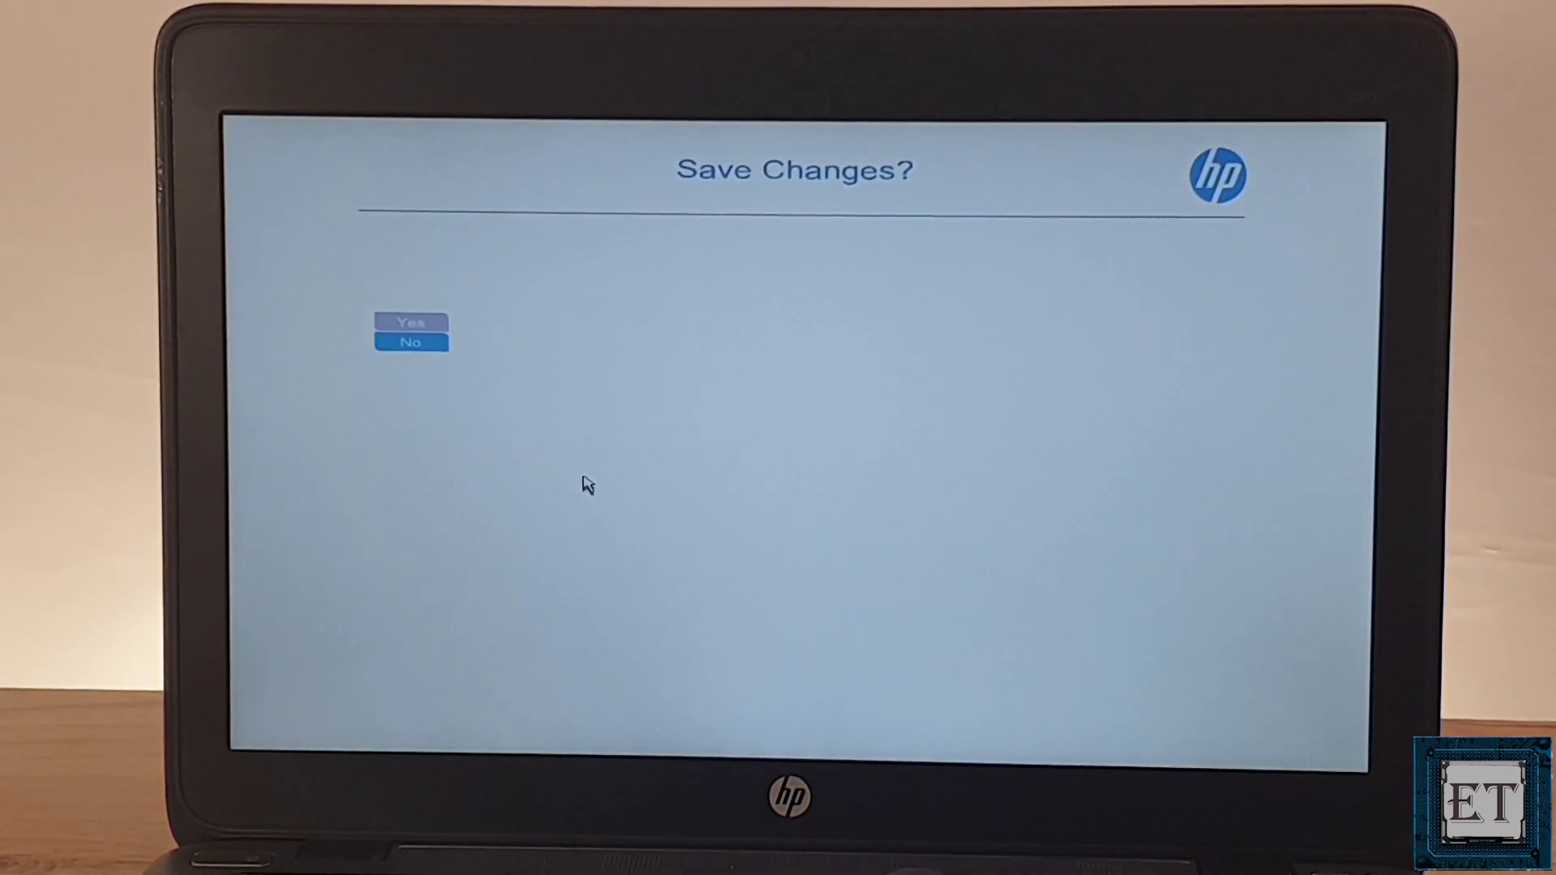
Answer Yes to Save Changes so the new boot order is kept and Windows restarts
click(438, 326)
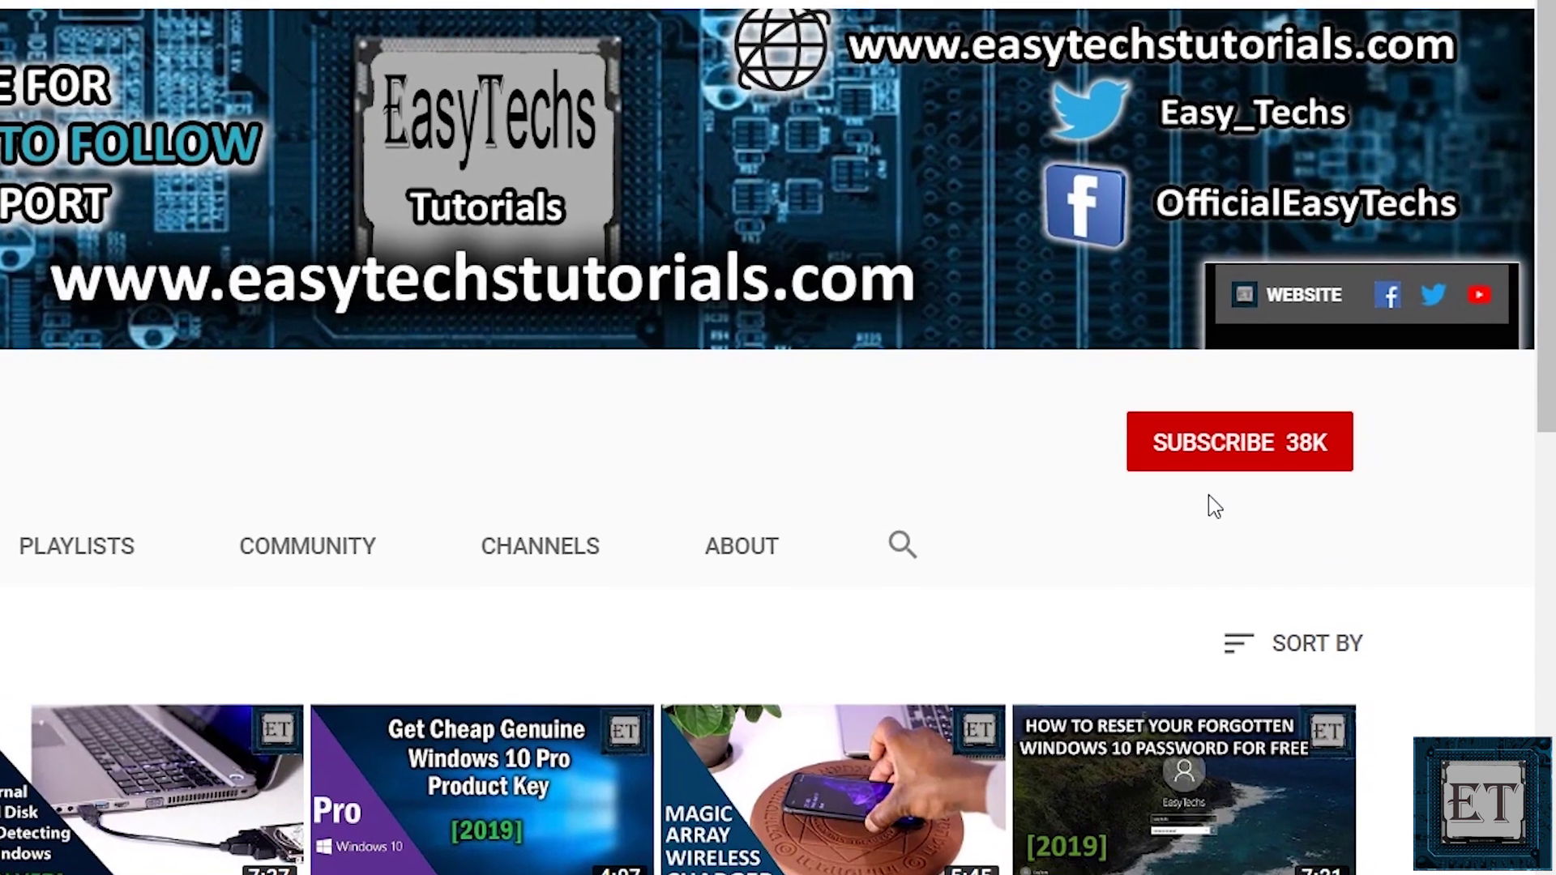
Subscribe to EasyTechs (38K subscribers) and switch on its notification bell
click(1218, 463)
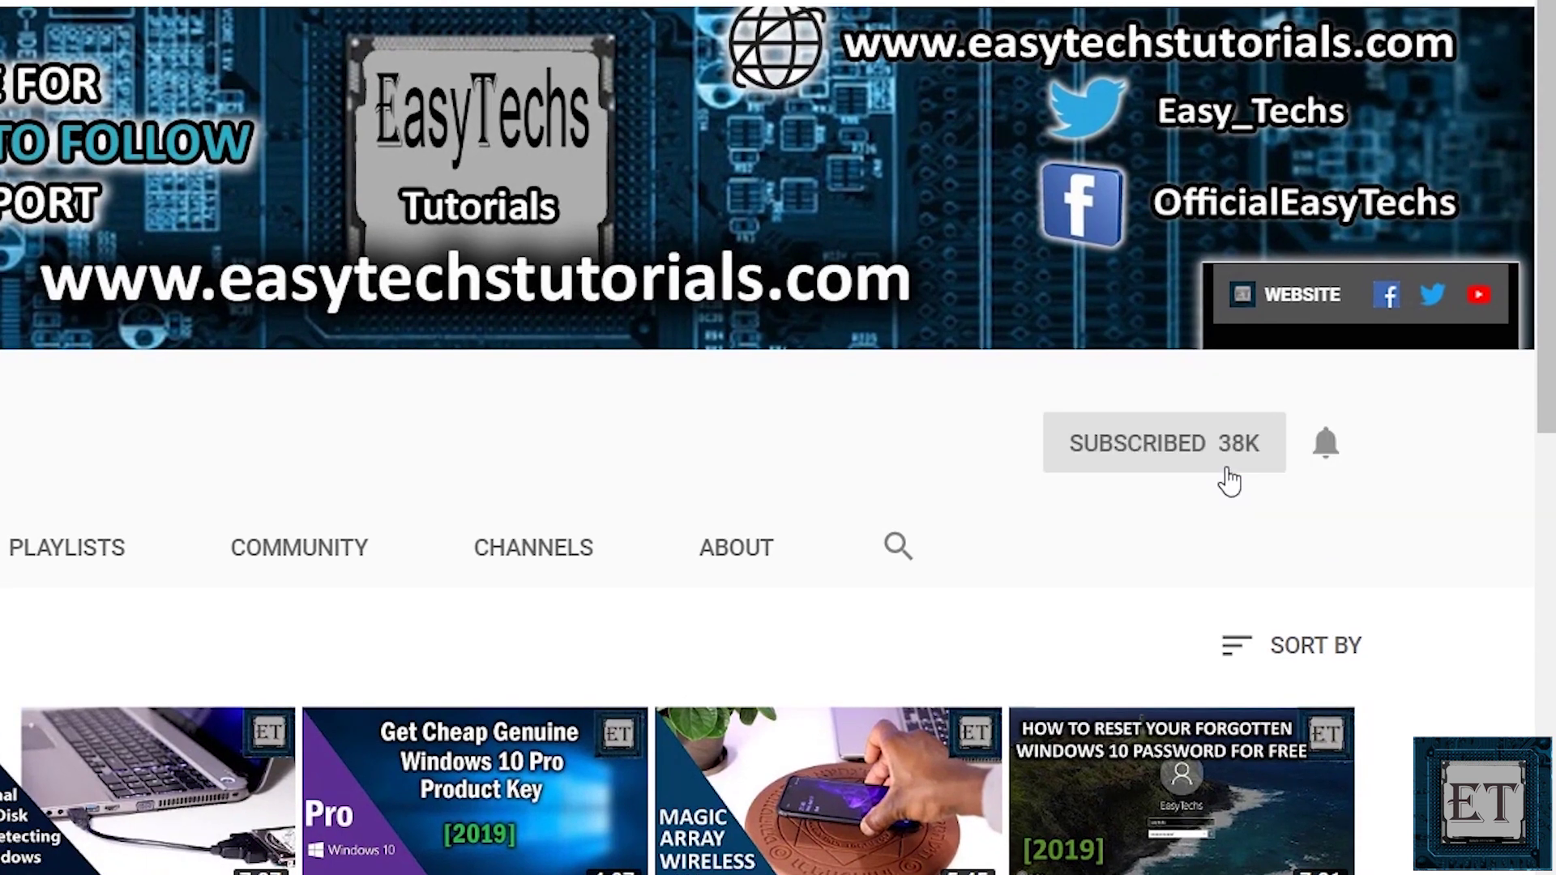
click(1326, 448)
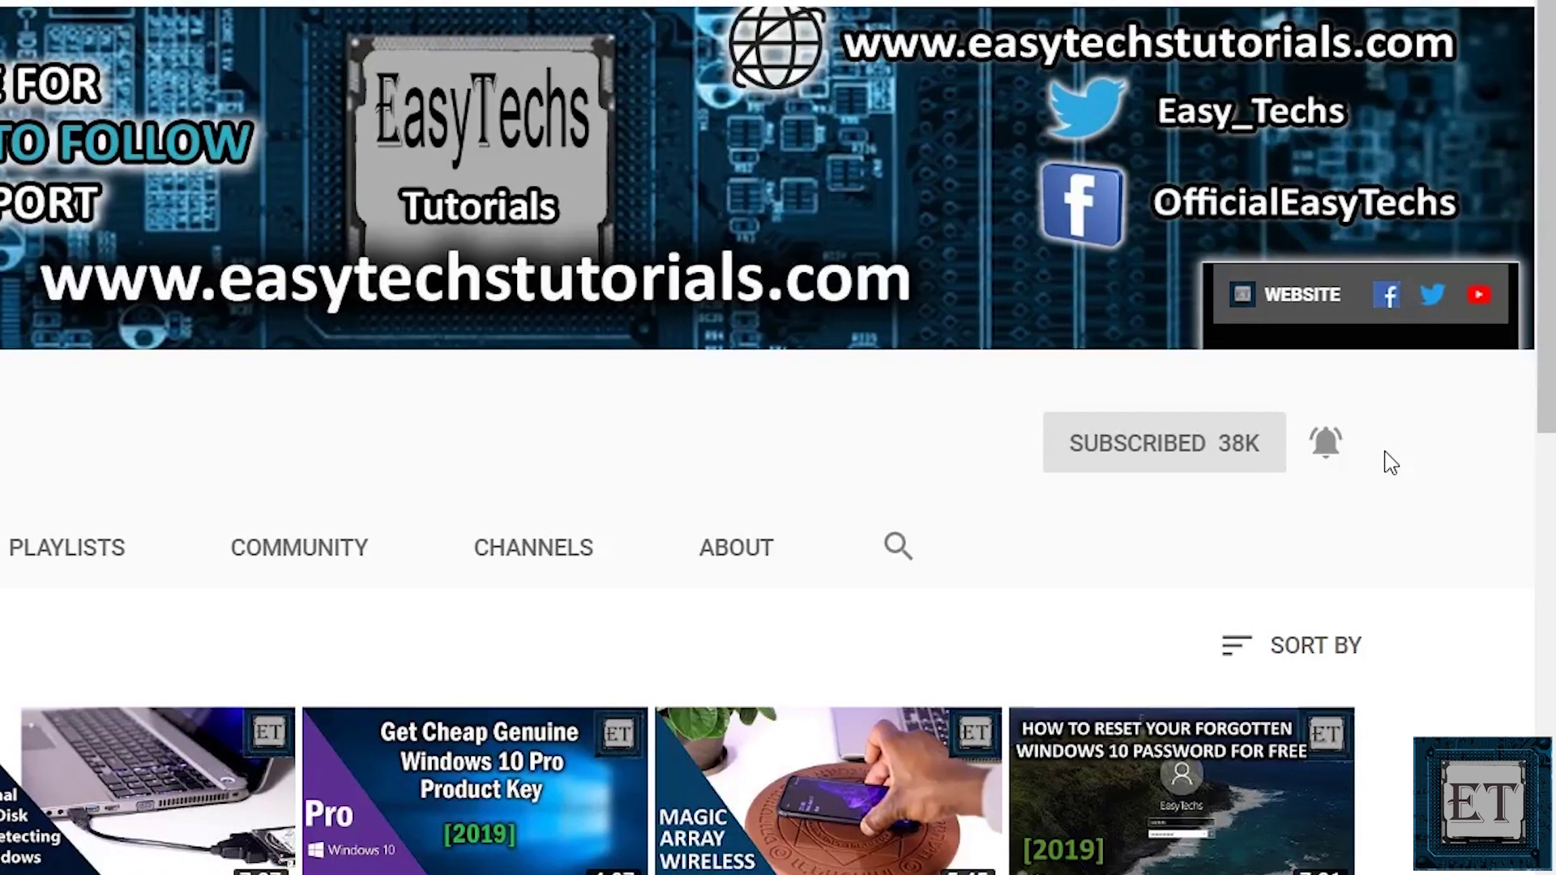